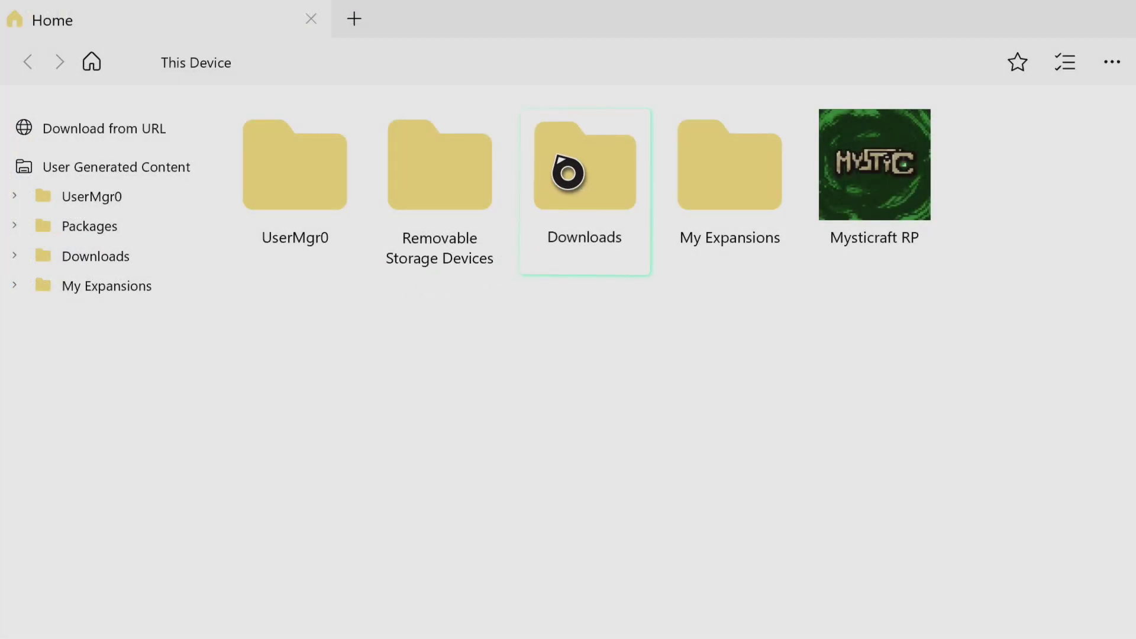
# - Drag Mysticraft RP.mcpack into the Xbox's mapped Downloads folder on 192.168.1.3
pyautogui.click(568, 172)
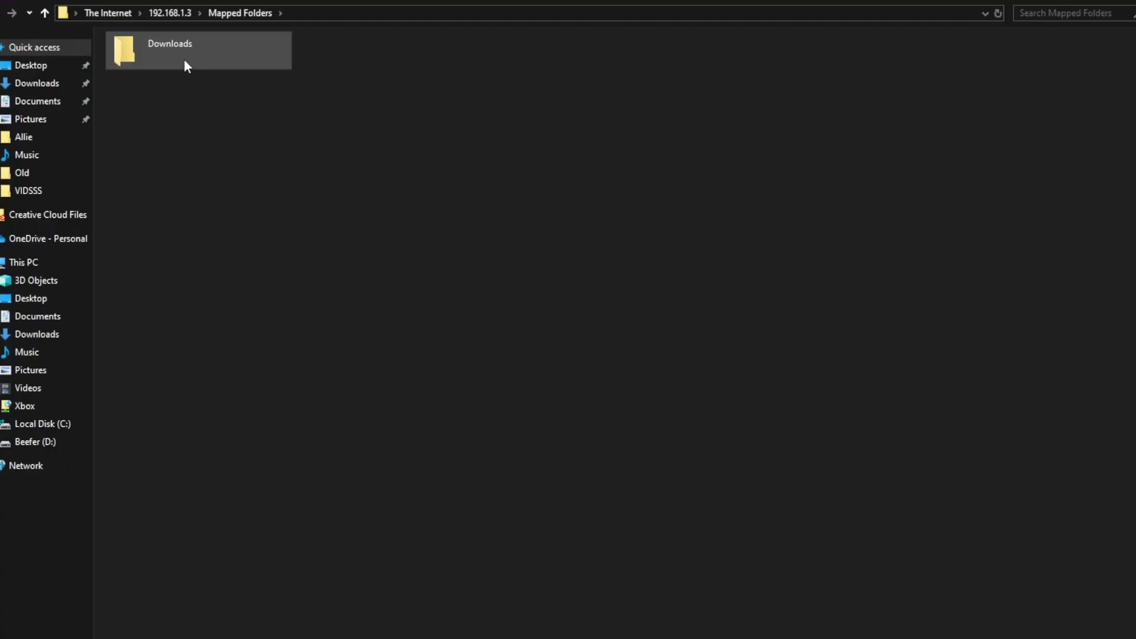
pyautogui.doubleClick(185, 65)
pyautogui.moveTo(540, 283); pyautogui.dragTo(403, 250)
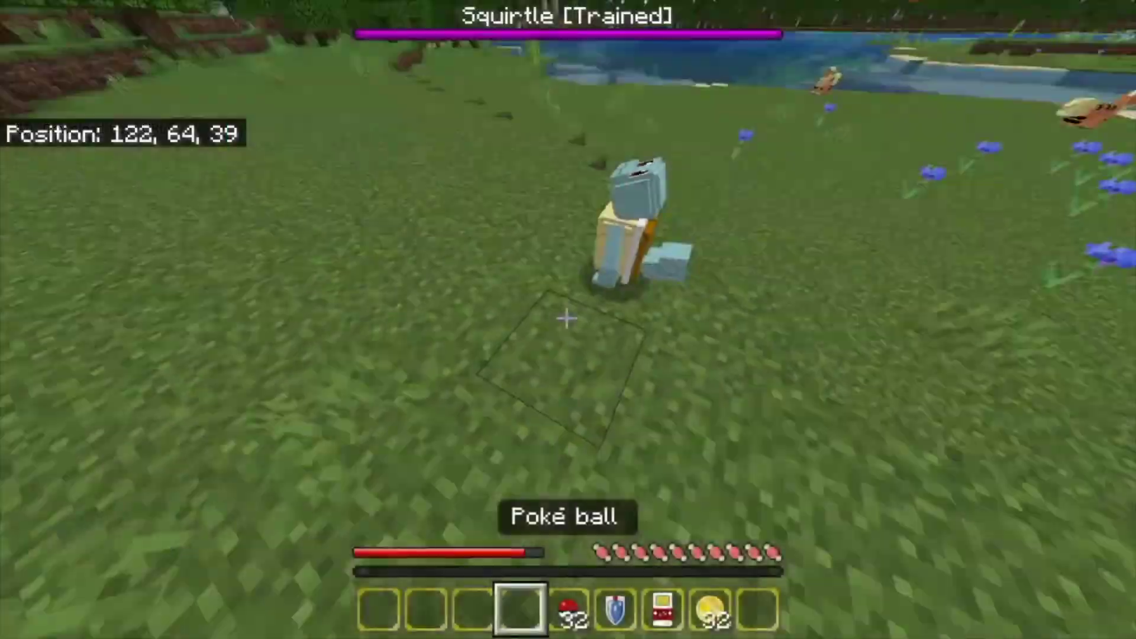
# - Walk the player across the field to show the resource pack in Minecraft
pyautogui.press('w')
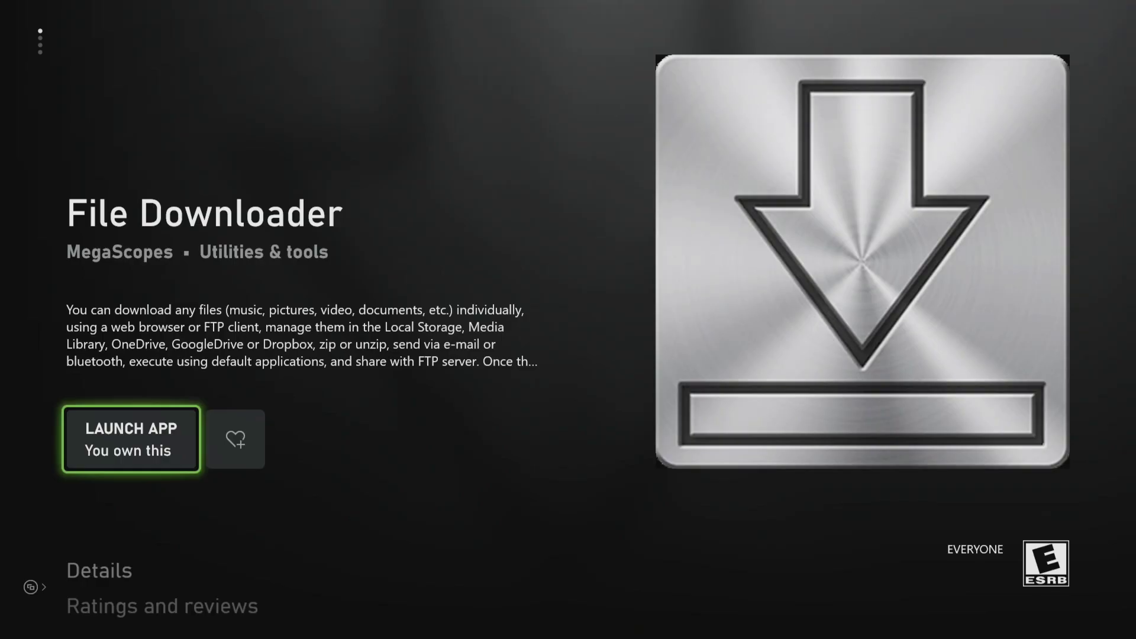
# - Launch File Downloader and go to its Storage page from the navigation menu
pyautogui.press('Return')
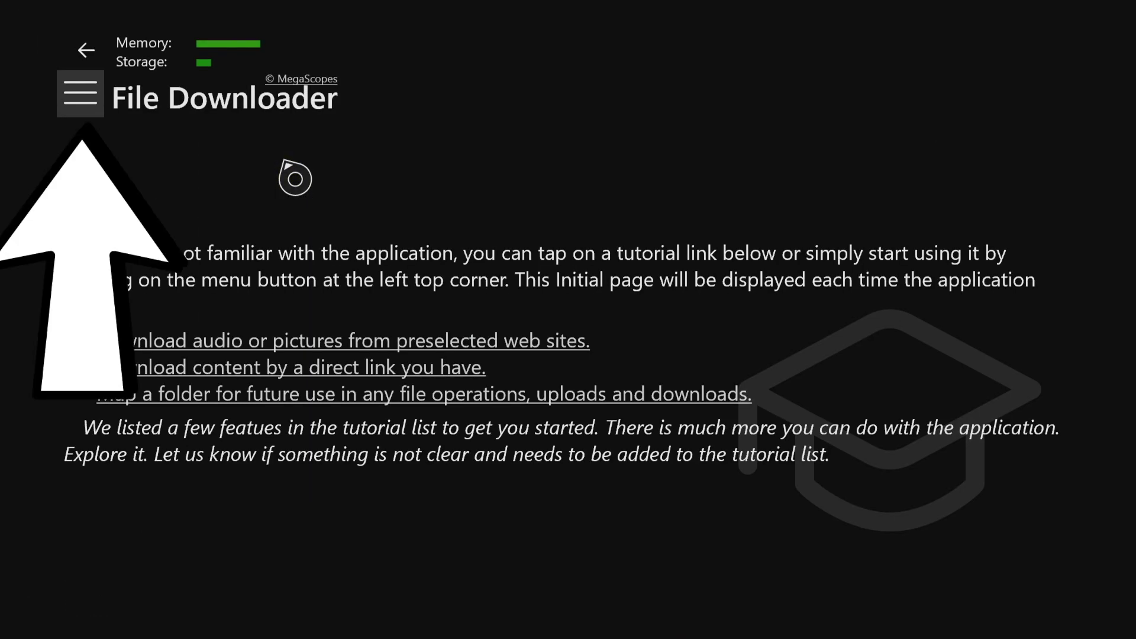
pyautogui.click(99, 114)
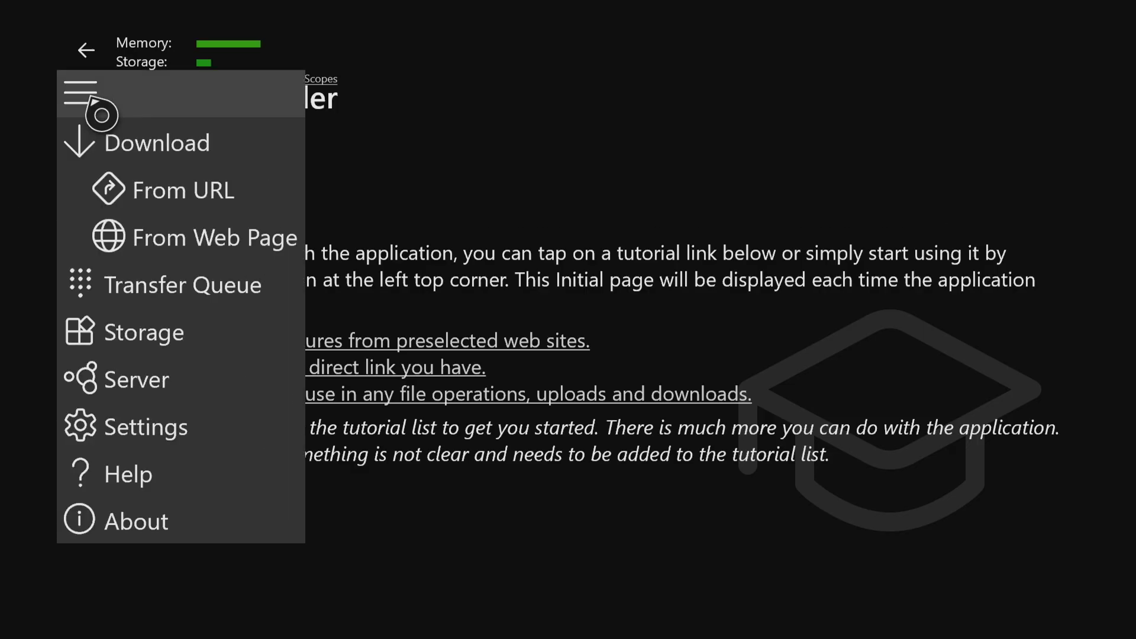
pyautogui.click(203, 353)
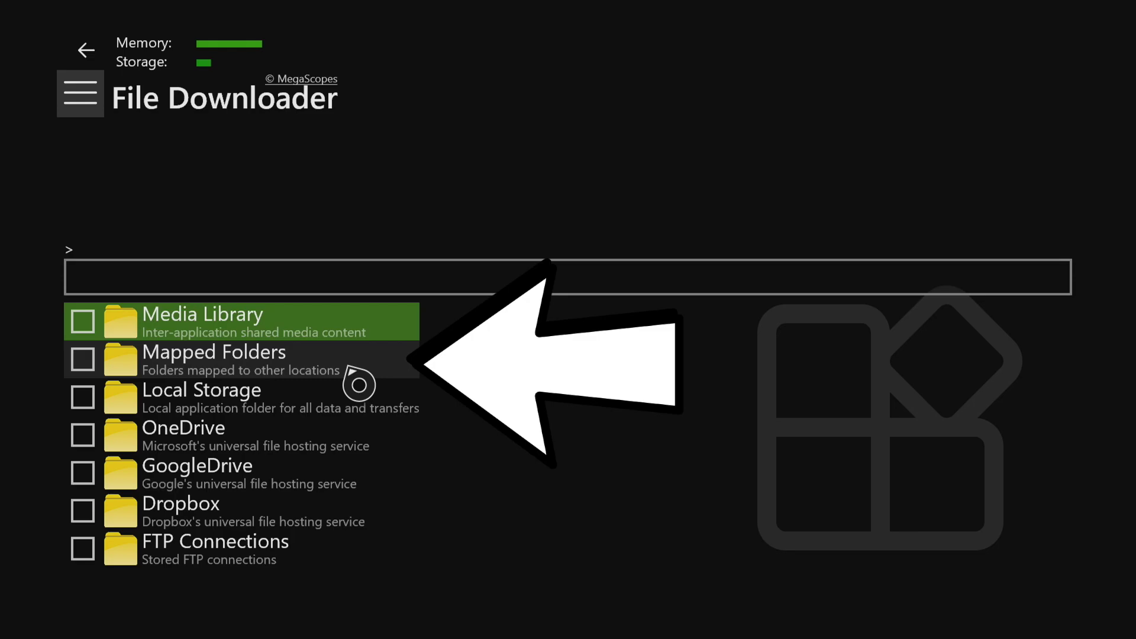
# - Under Mapped Folders, map This Device's Downloads folder (U:\Users\UserMgr0\Downloads) with the name Downloads
pyautogui.click(379, 373)
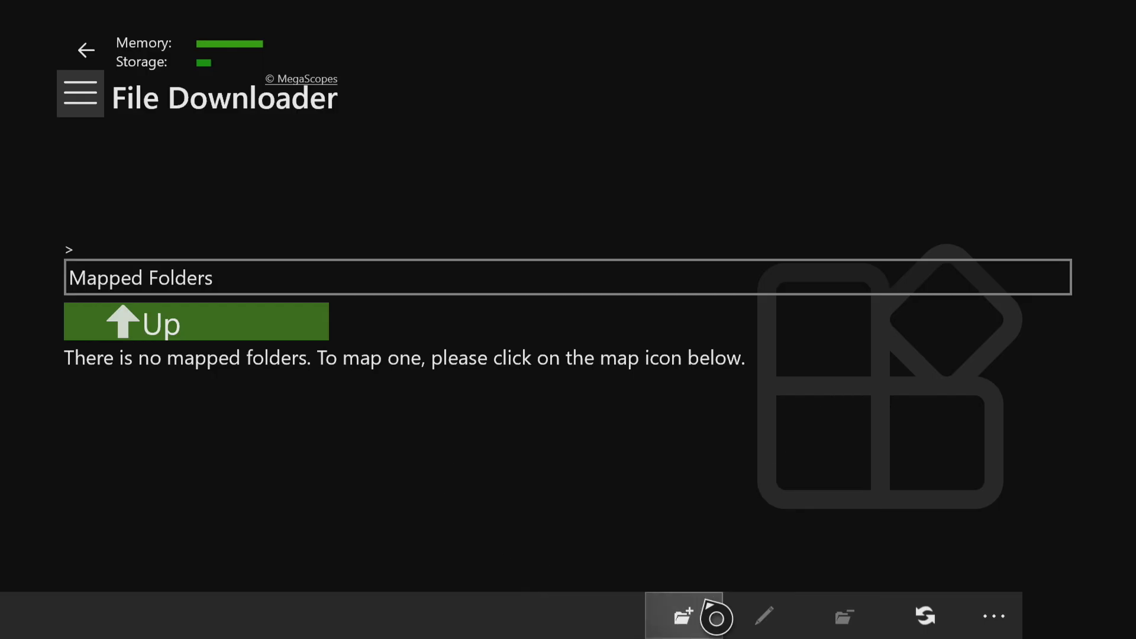
pyautogui.click(701, 622)
pyautogui.click(86, 268)
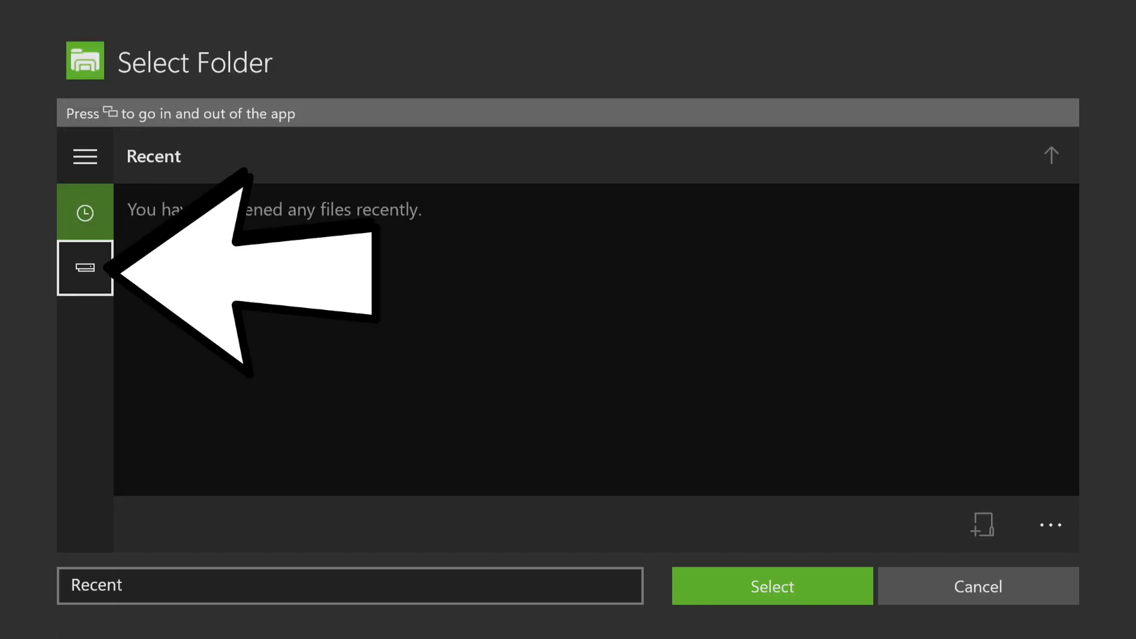
pyautogui.press('Return')
pyautogui.press('Down')
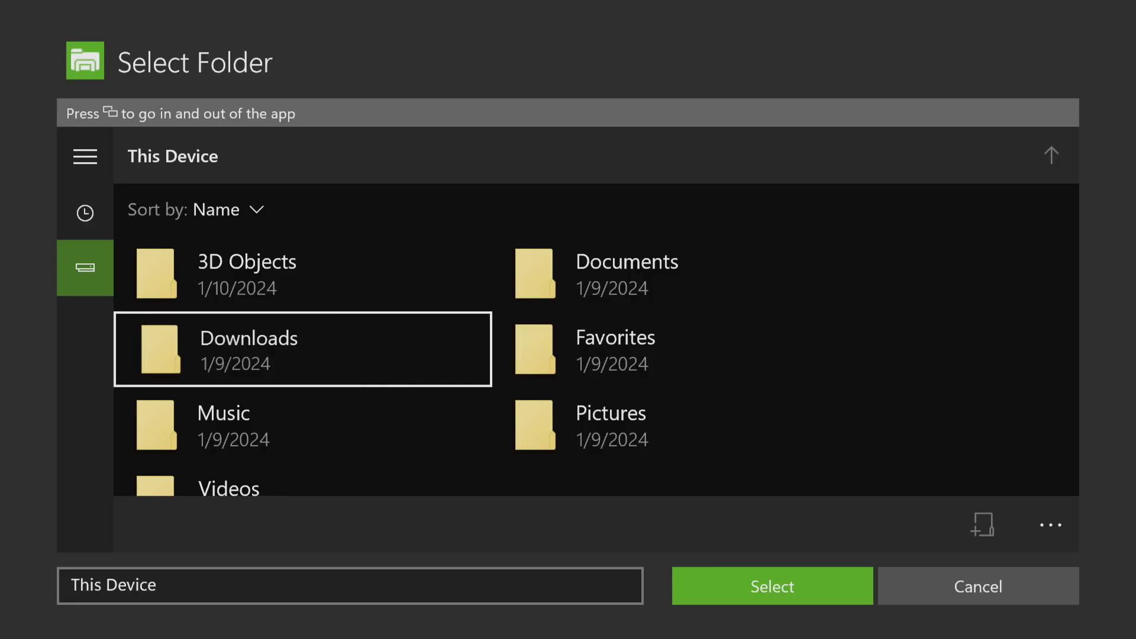
pyautogui.press('Return')
pyautogui.press('Down')
pyautogui.press('Left')
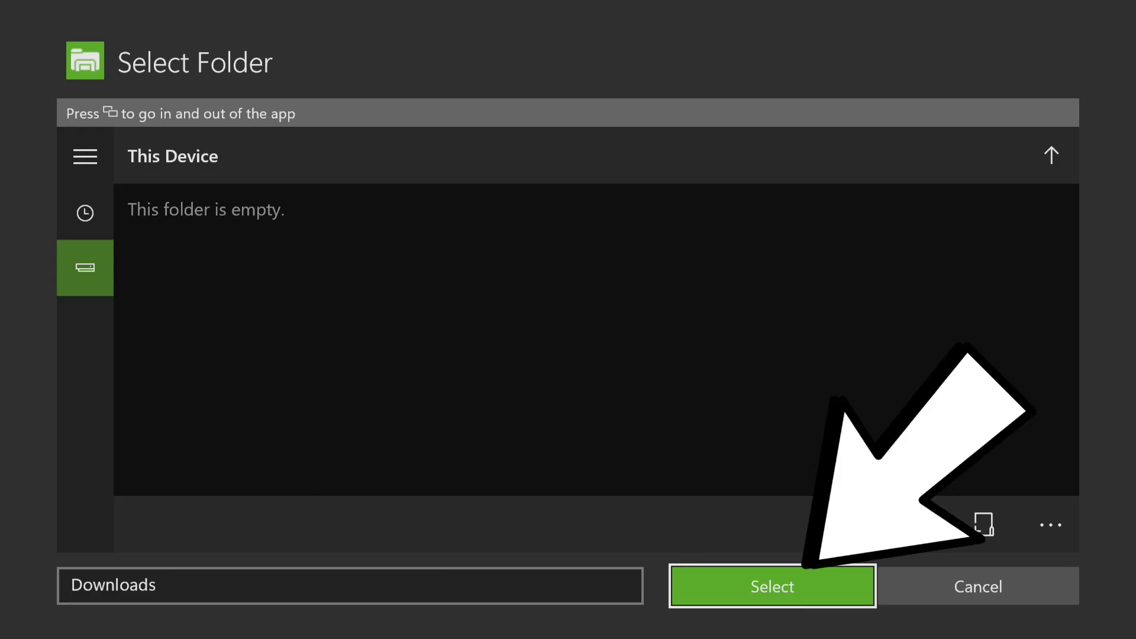
pyautogui.press('Return')
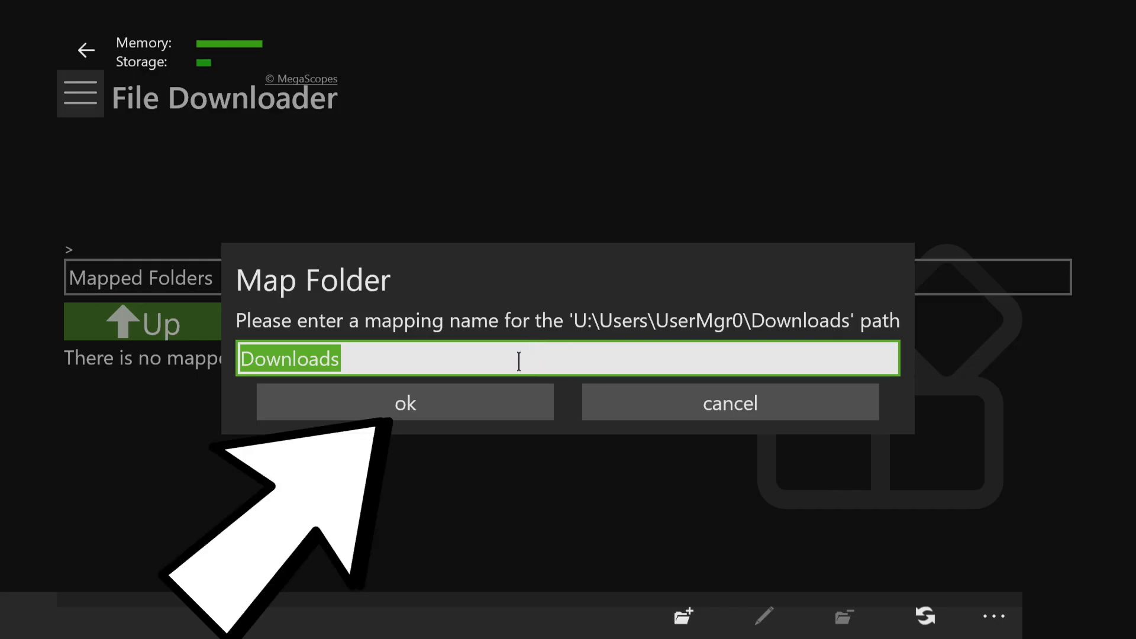
pyautogui.click(470, 419)
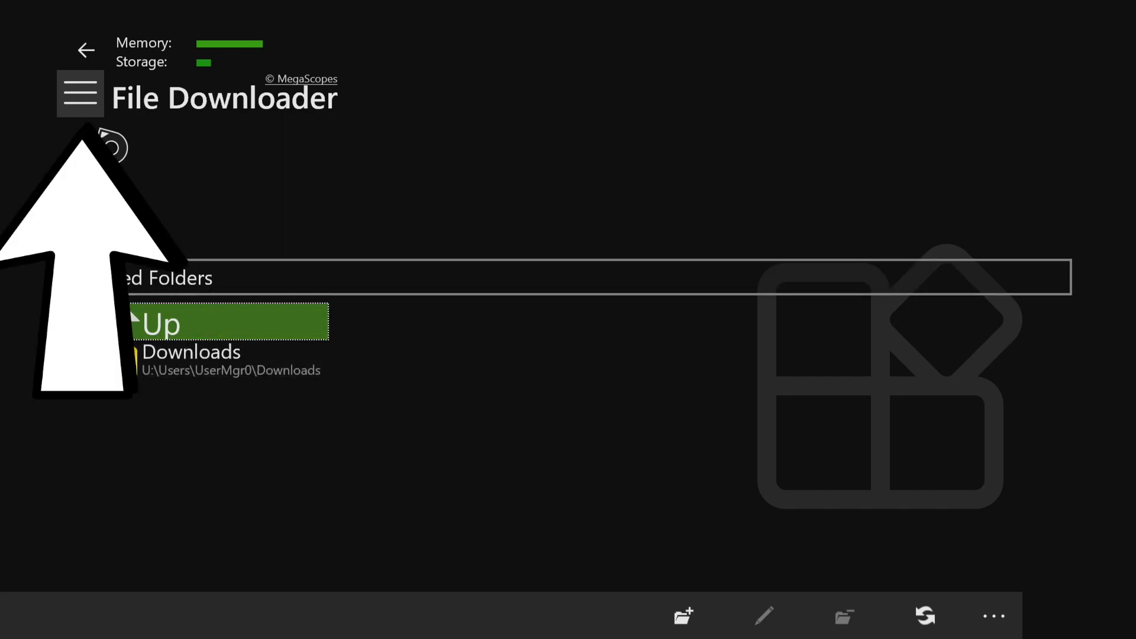
# - Start File Downloader's FTP server at ftp://192.168.1.3 from the Server page
pyautogui.click(98, 115)
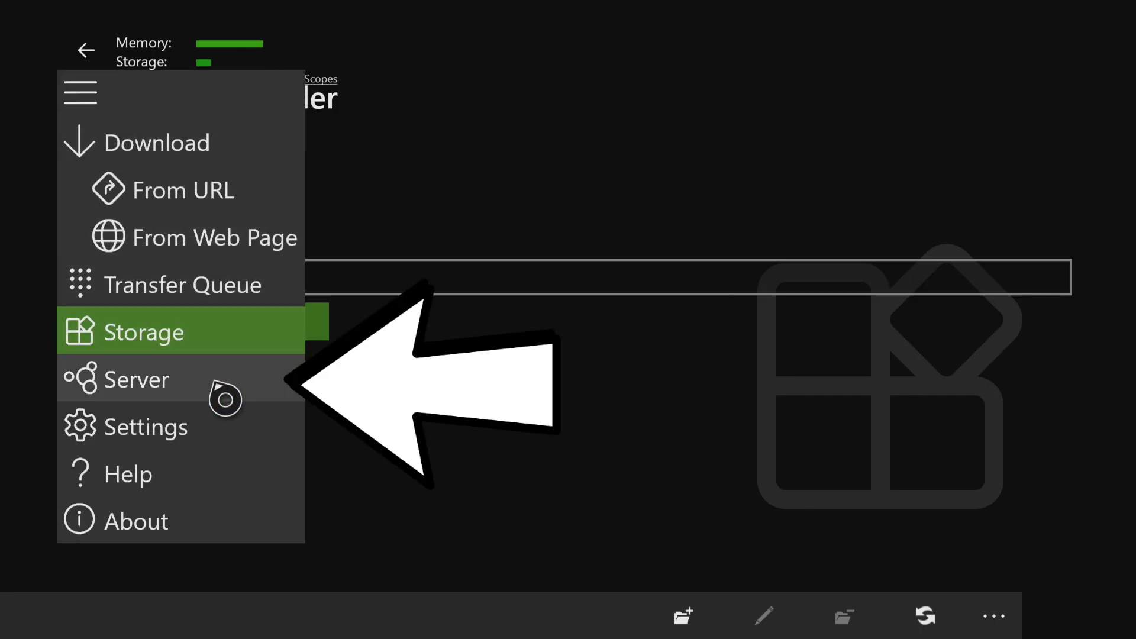
pyautogui.click(218, 396)
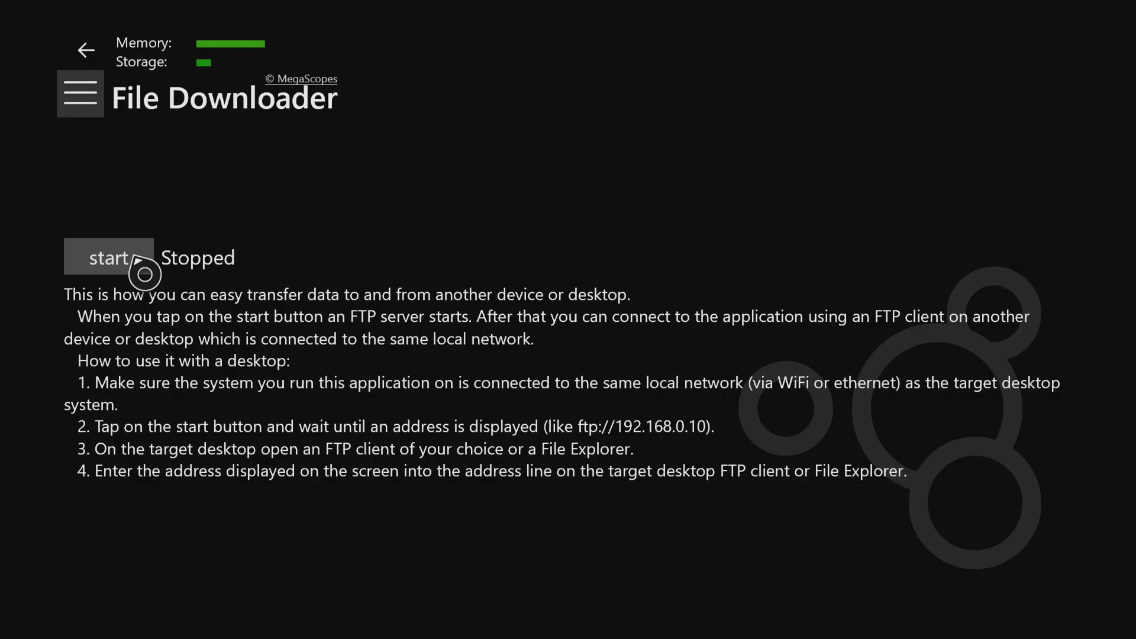
pyautogui.click(138, 260)
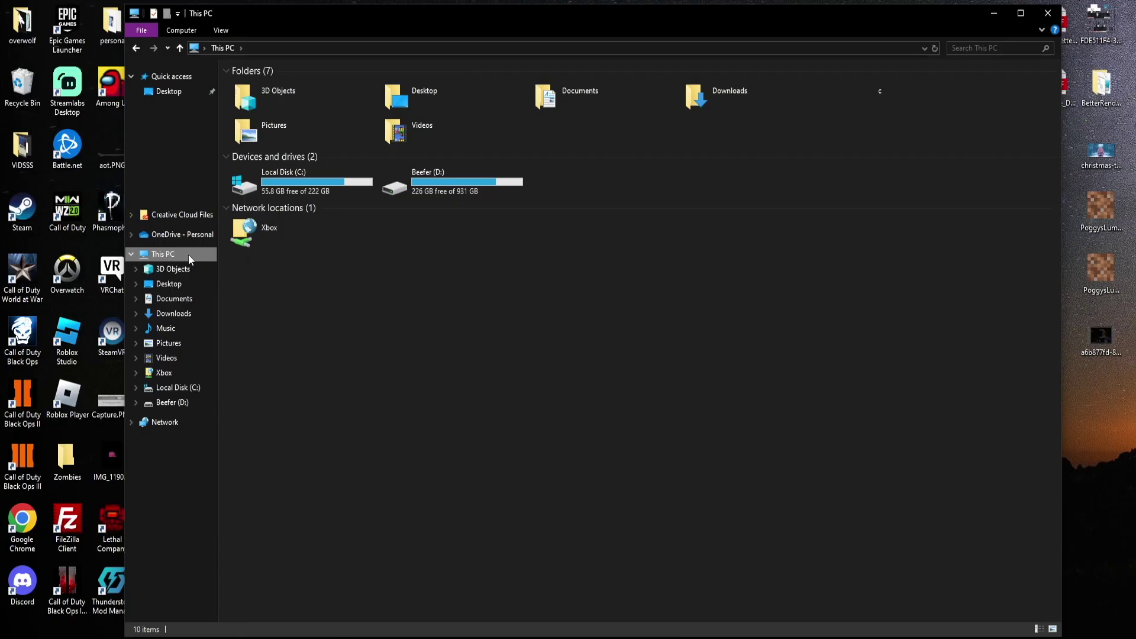
# - Start adding a custom network location to This PC with address ftp://192.168.1.3
pyautogui.rightClick(189, 259)
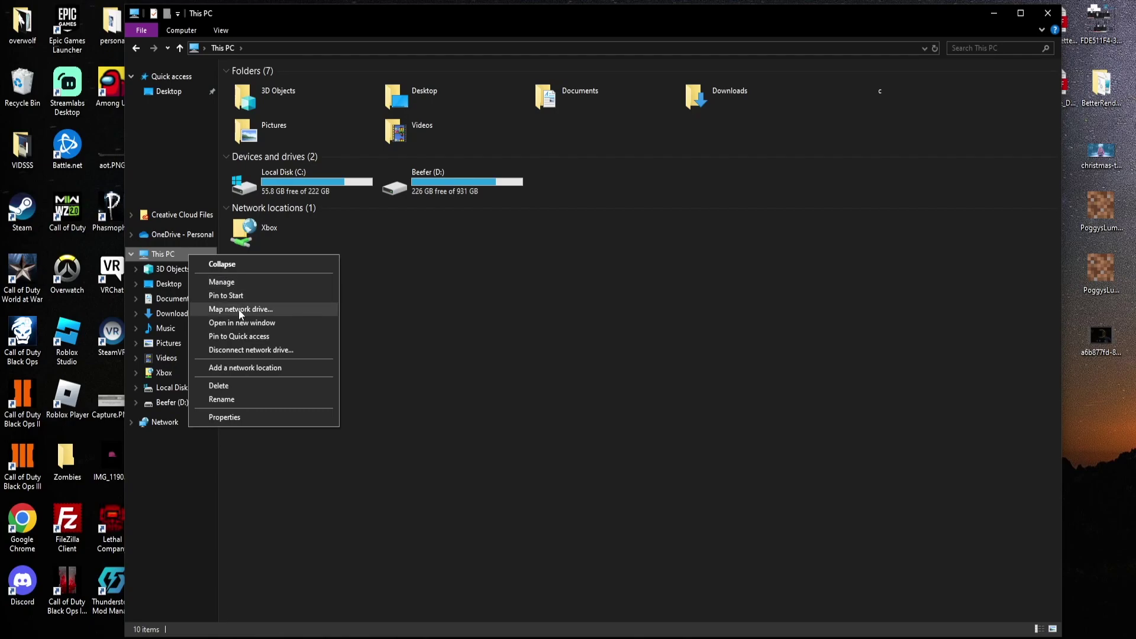
pyautogui.click(288, 369)
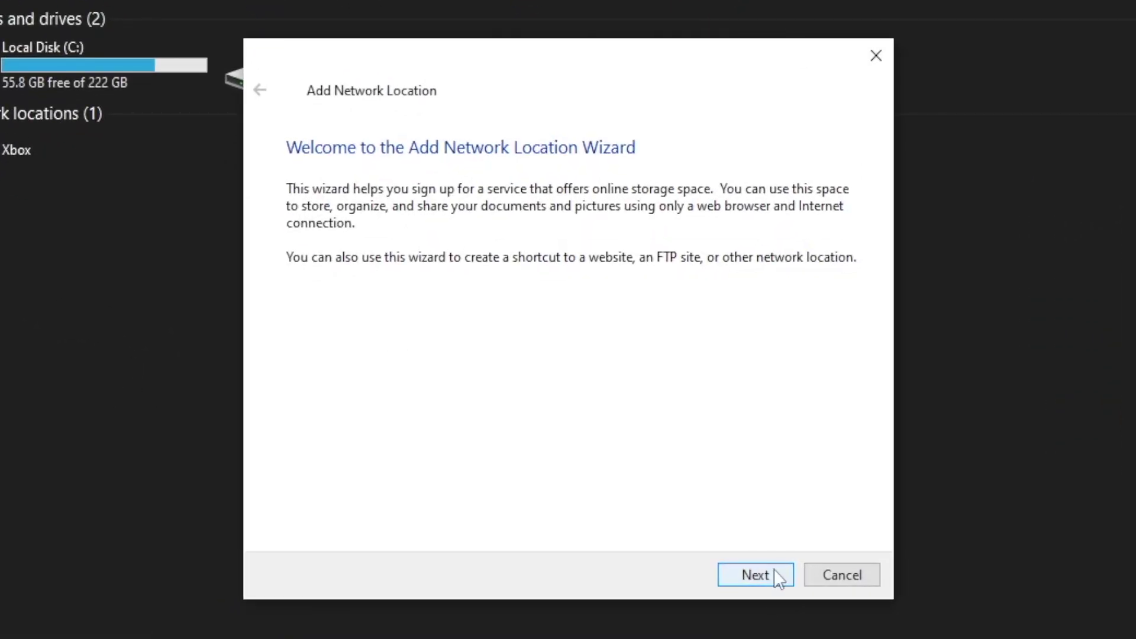
pyautogui.click(775, 570)
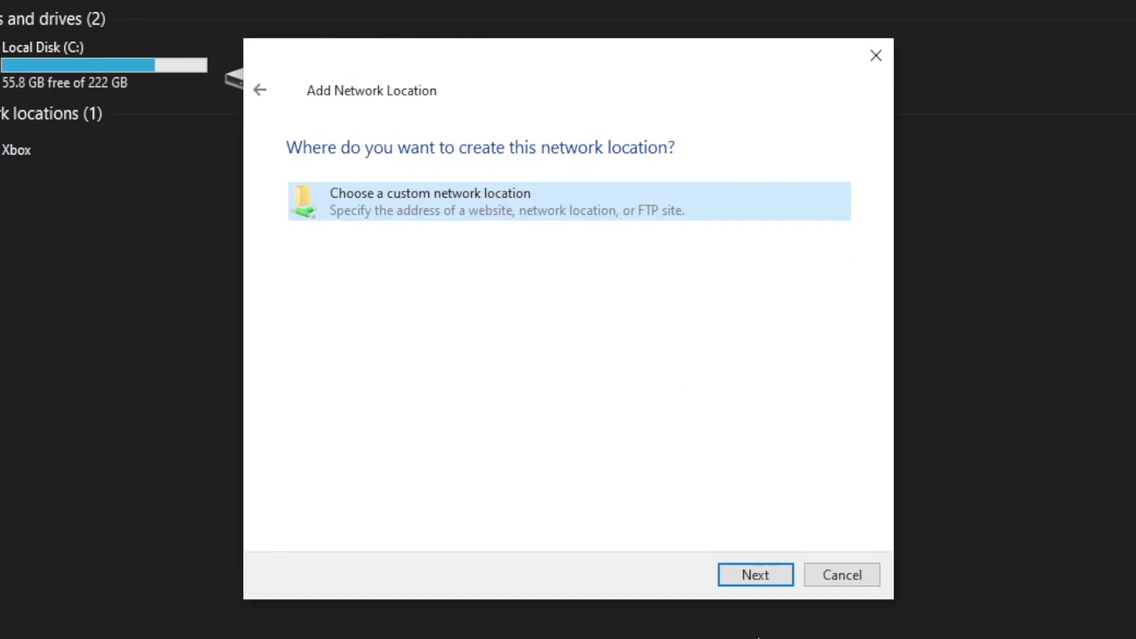
pyautogui.click(780, 585)
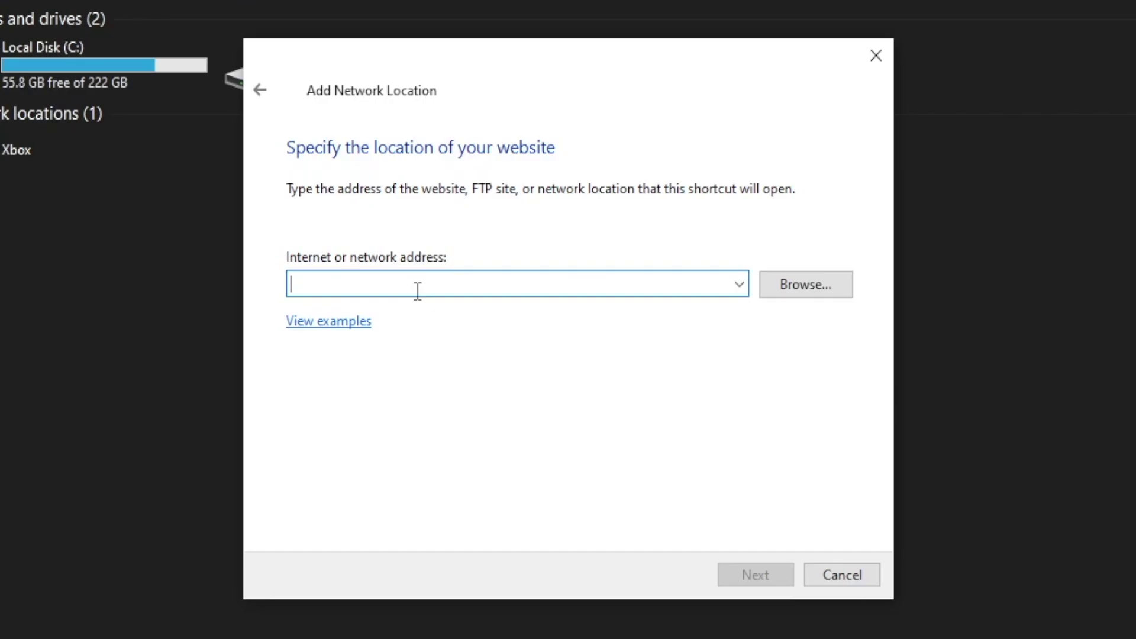
pyautogui.write('ftp')
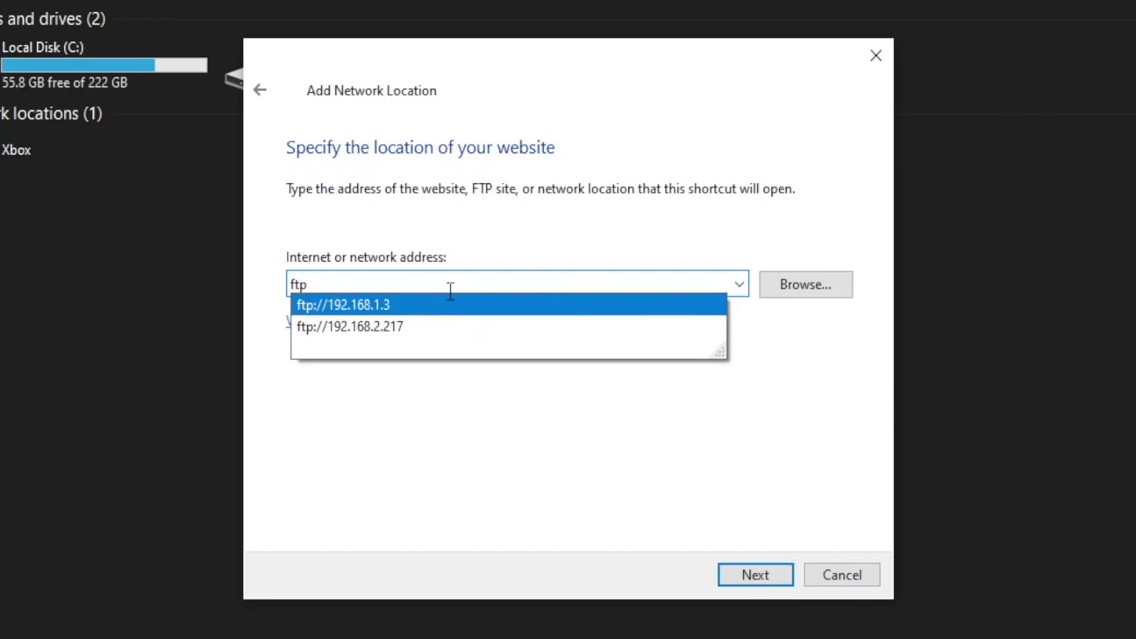
pyautogui.click(446, 308)
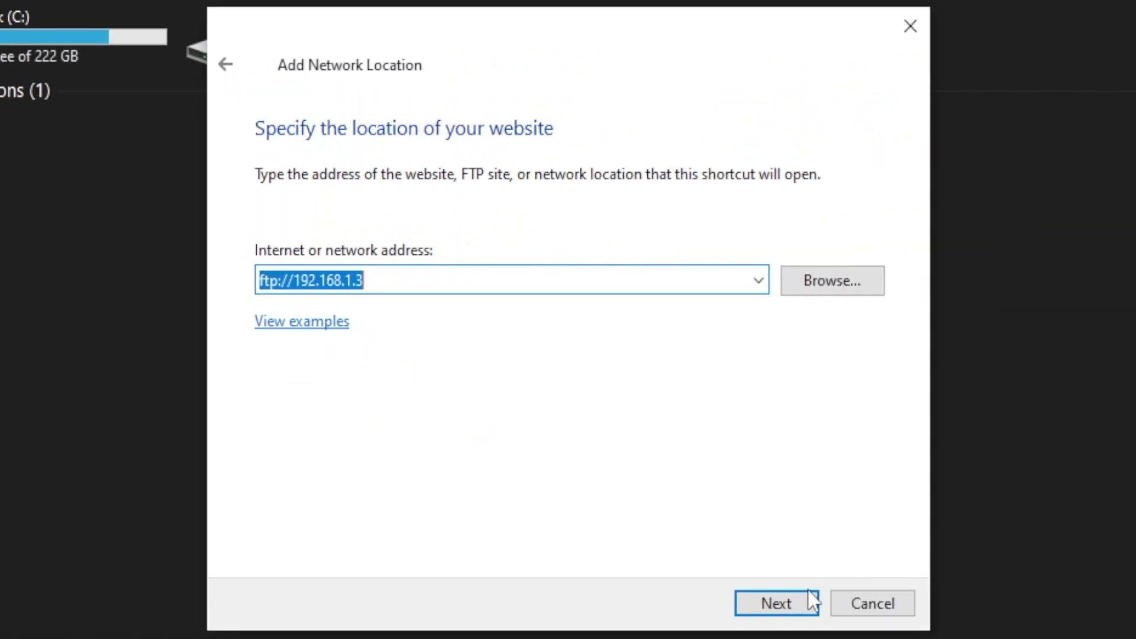
# - Keep anonymous logon, name the network location Xbox, and finish the wizard
pyautogui.click(810, 592)
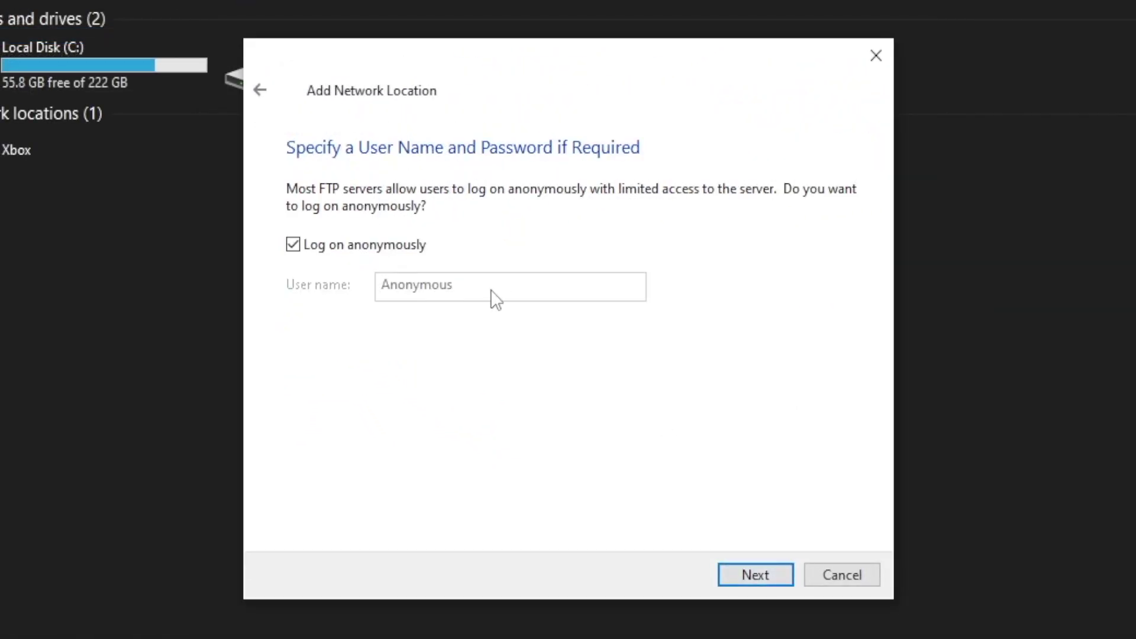
pyautogui.click(756, 572)
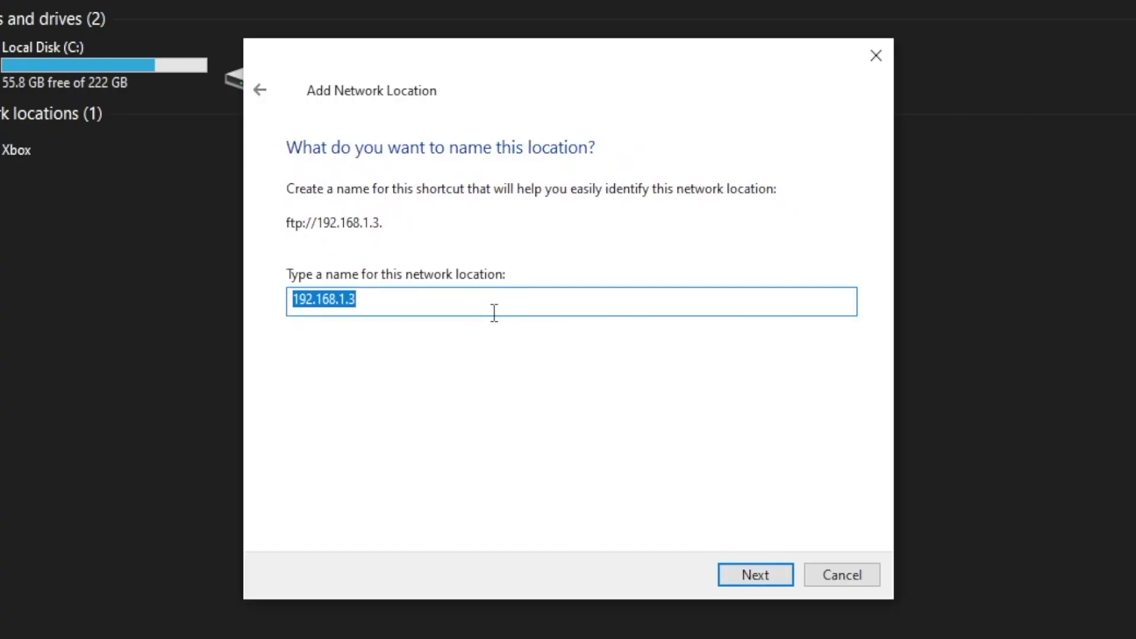
pyautogui.write('Xbox')
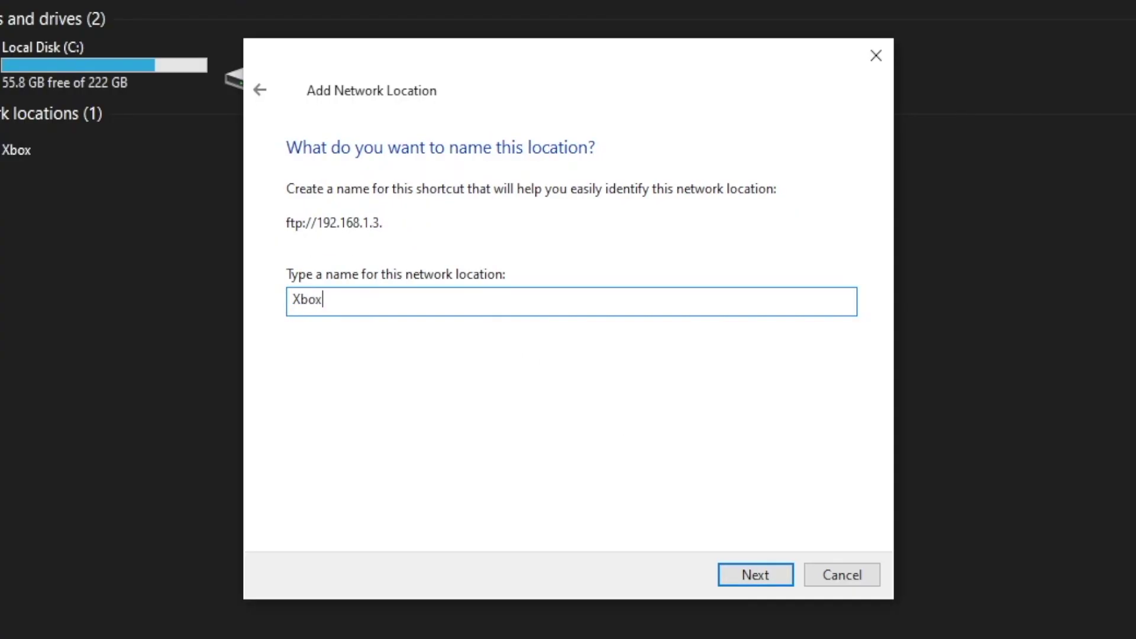
pyautogui.click(788, 579)
pyautogui.click(755, 575)
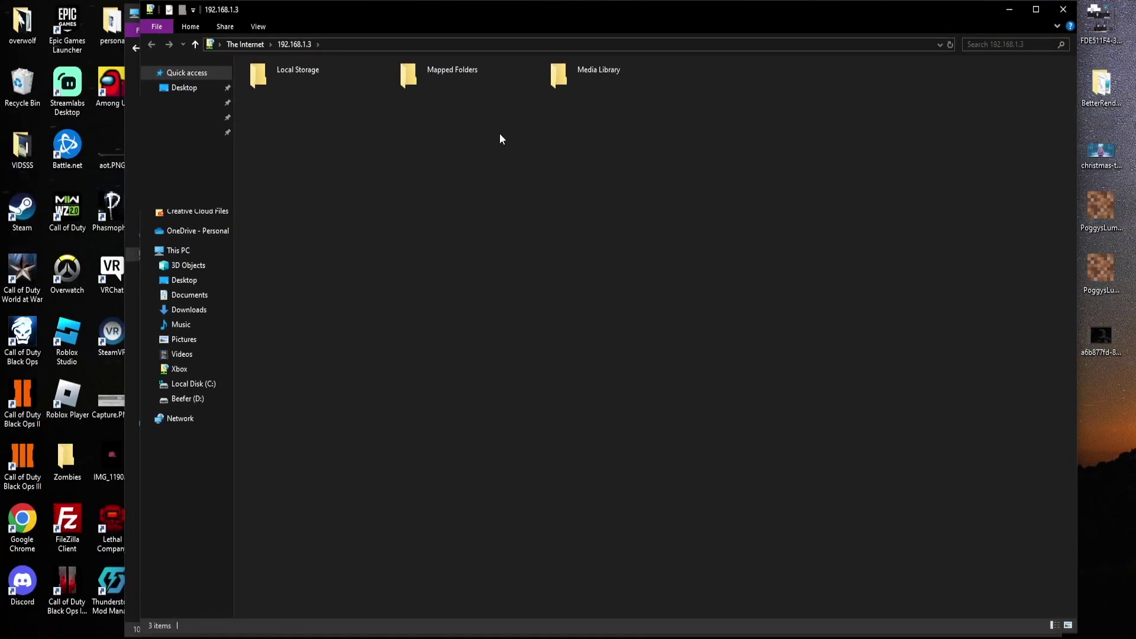
# - Copy Mysticraft RP.mcpack from the desktop into Xbox's Mapped Folders > Downloads over FTP
pyautogui.click(477, 93)
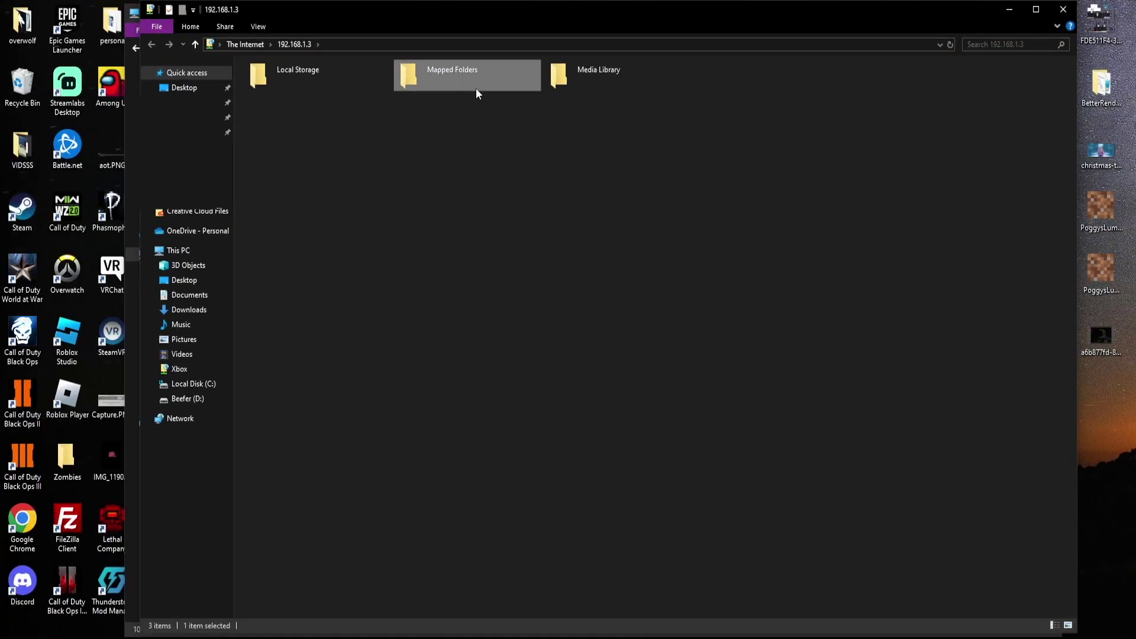
pyautogui.doubleClick(478, 93)
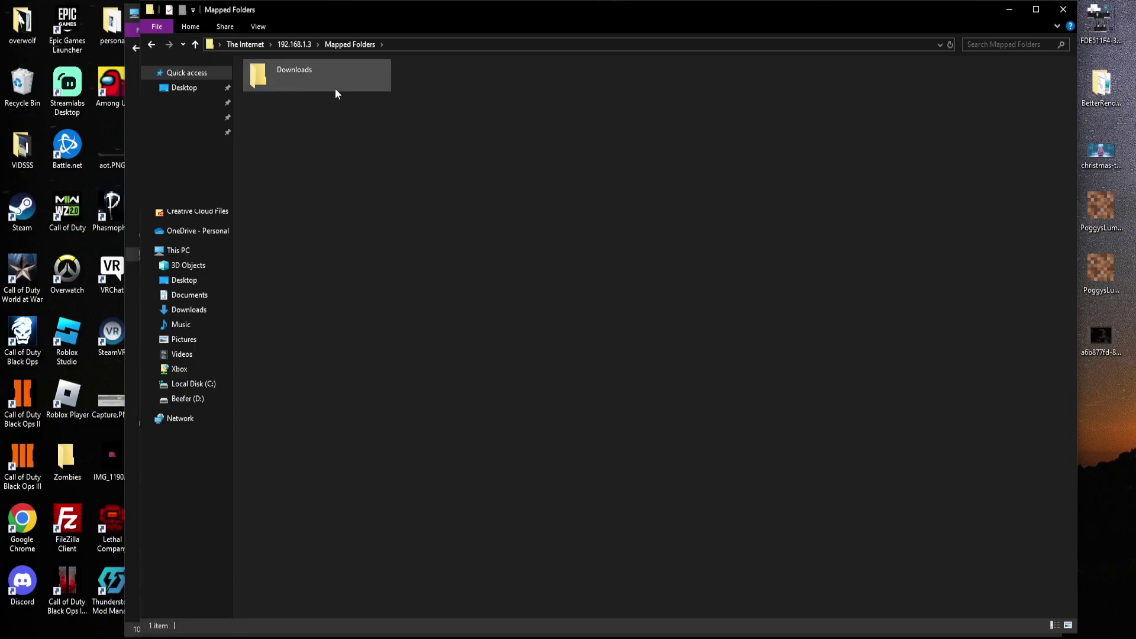
pyautogui.doubleClick(278, 89)
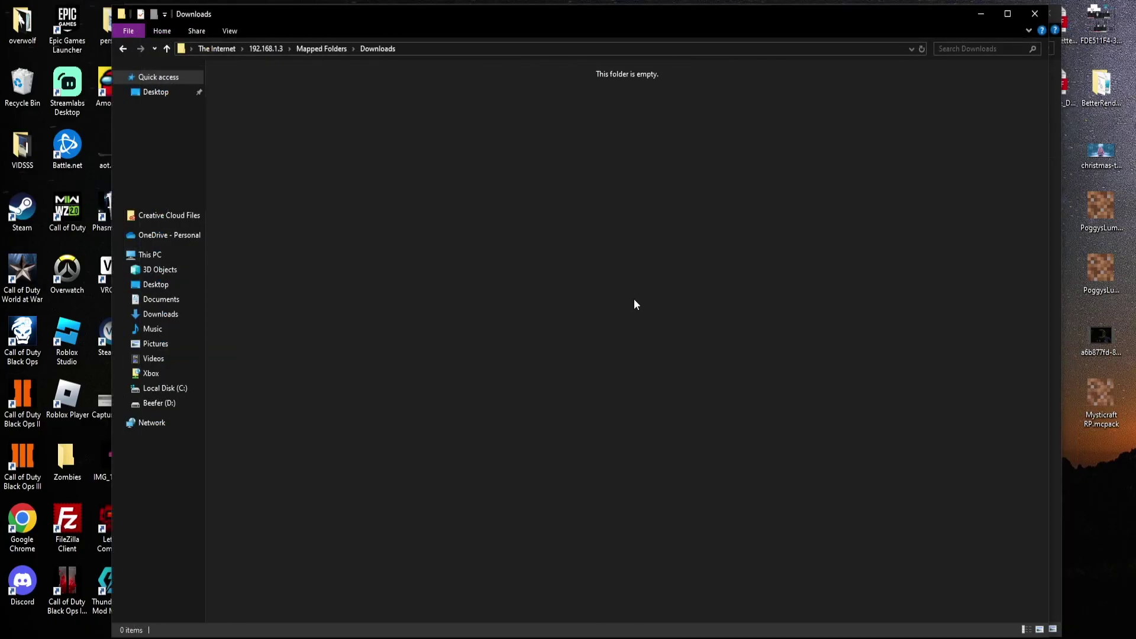
pyautogui.click(1098, 422)
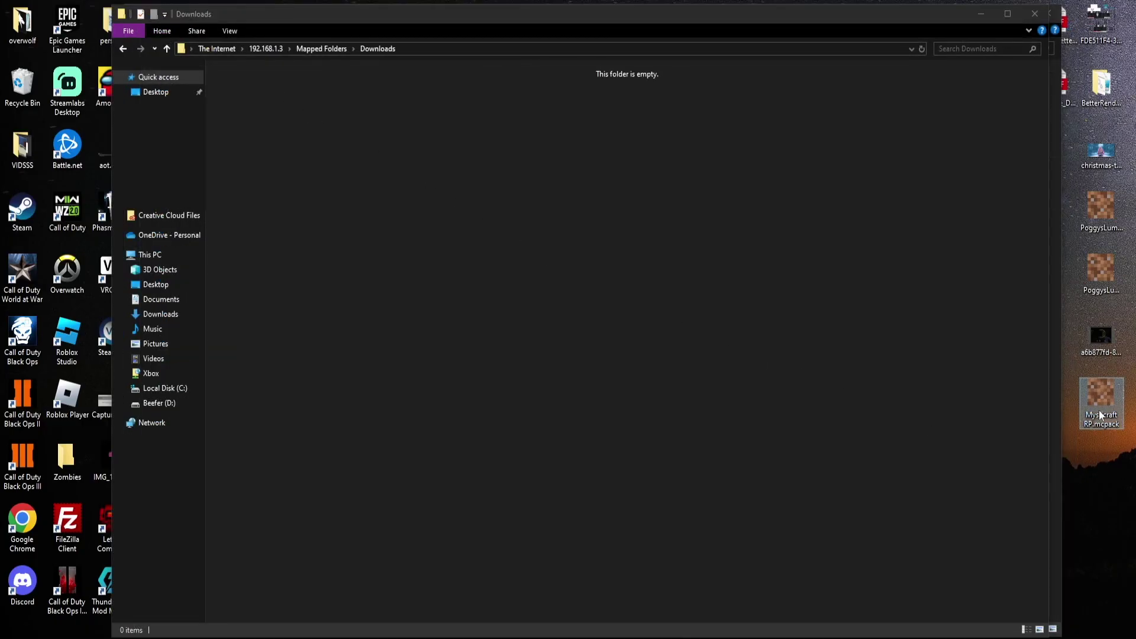
pyautogui.moveTo(1099, 405); pyautogui.dragTo(453, 249)
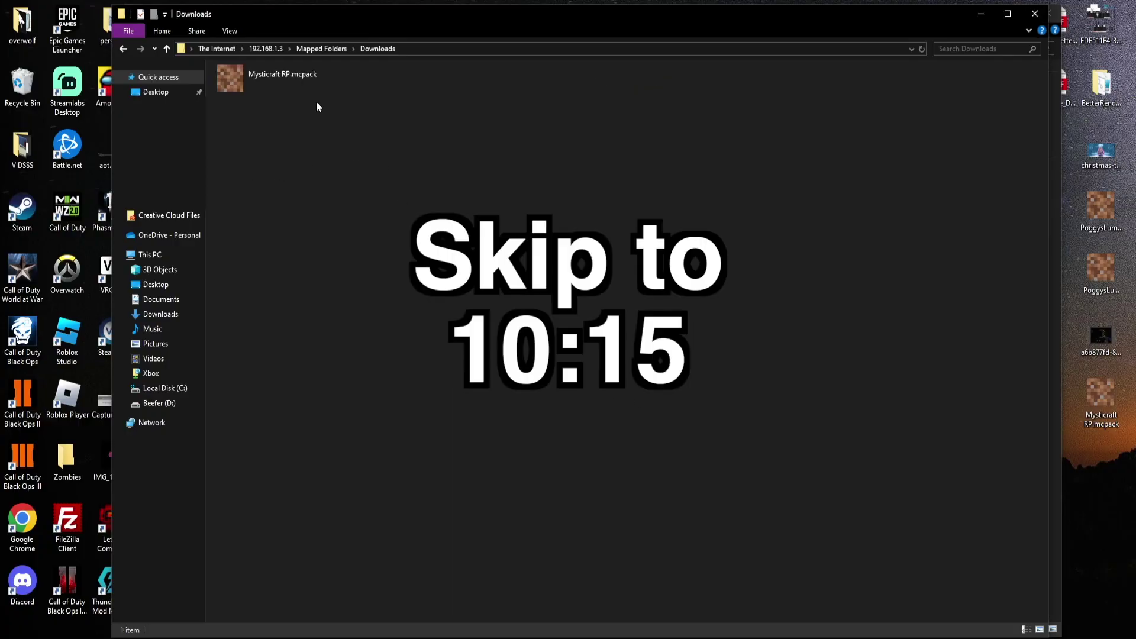
pyautogui.click(273, 99)
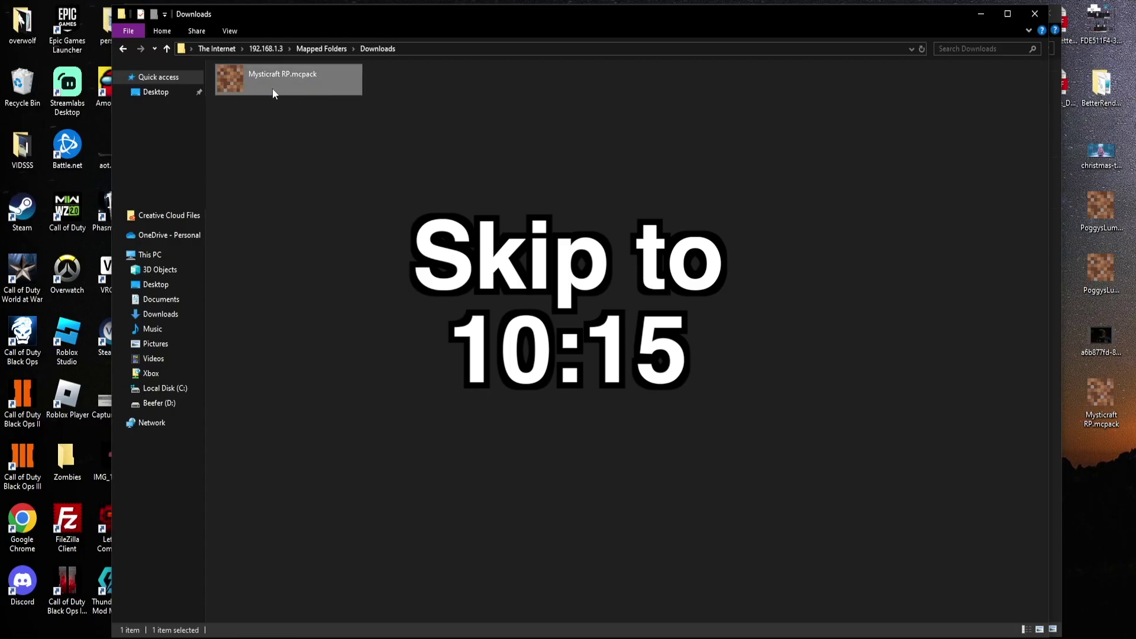
# - Deselect the copied Mysticraft RP.mcpack in the Xbox Downloads folder
pyautogui.click(310, 129)
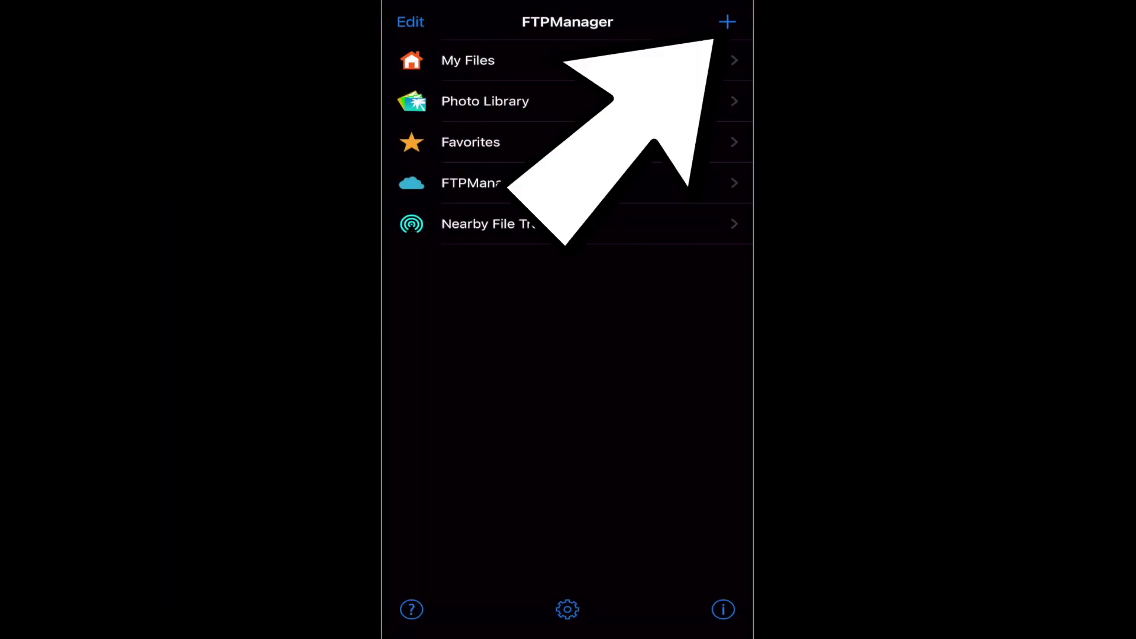
# - Add a new FTP connection with display name Xbox and host 192.168.1.3
pyautogui.click(727, 22)
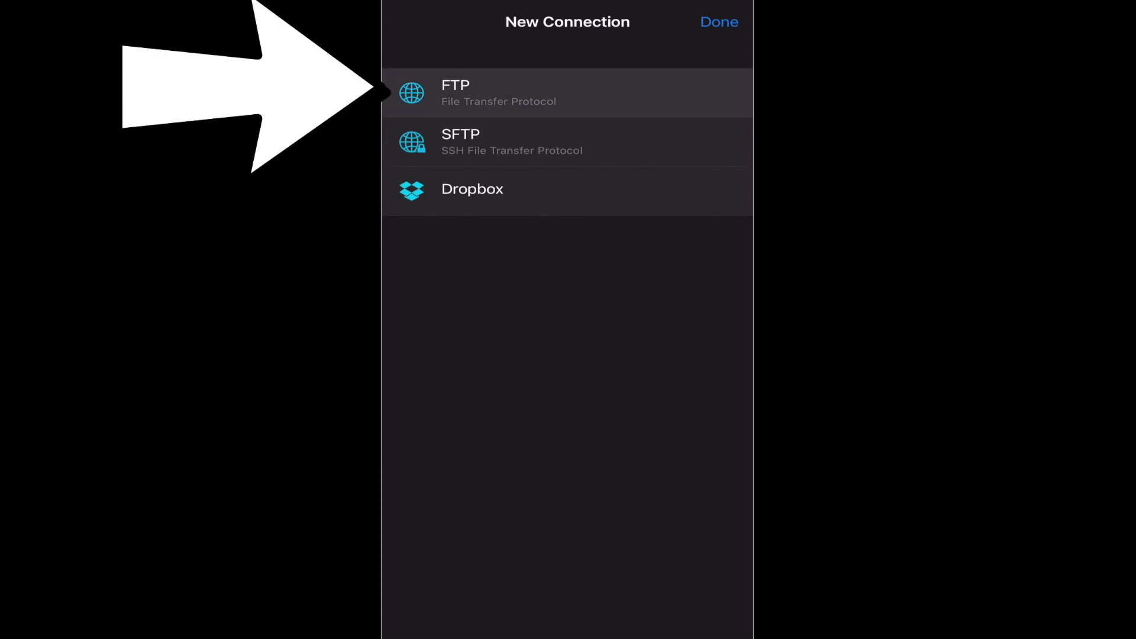
pyautogui.click(455, 93)
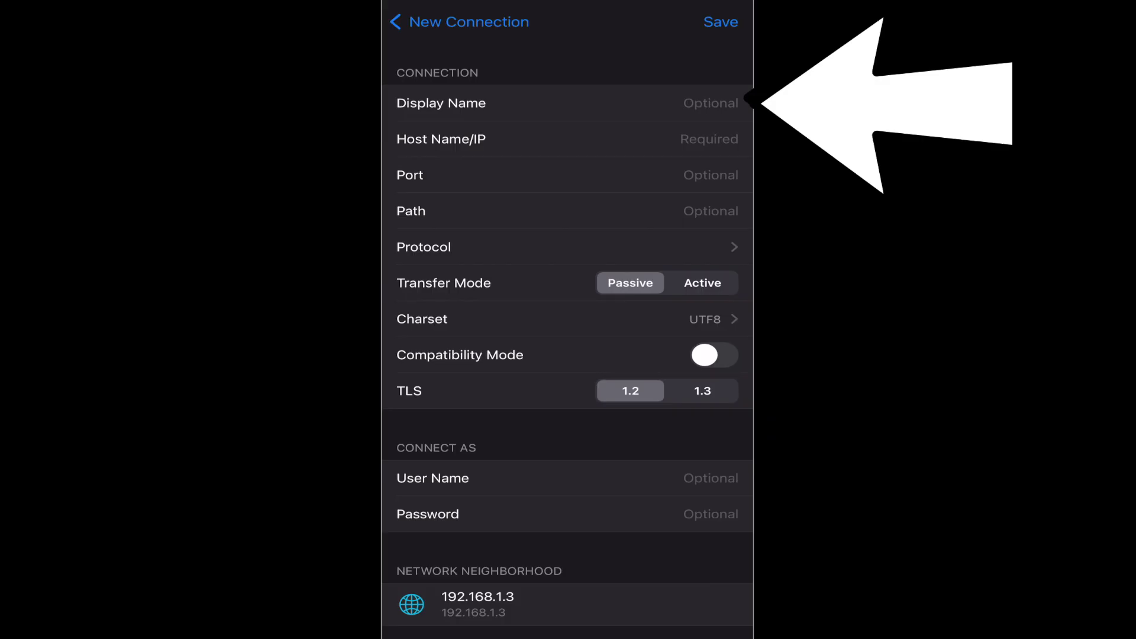
pyautogui.click(710, 103)
pyautogui.write('Xbox')
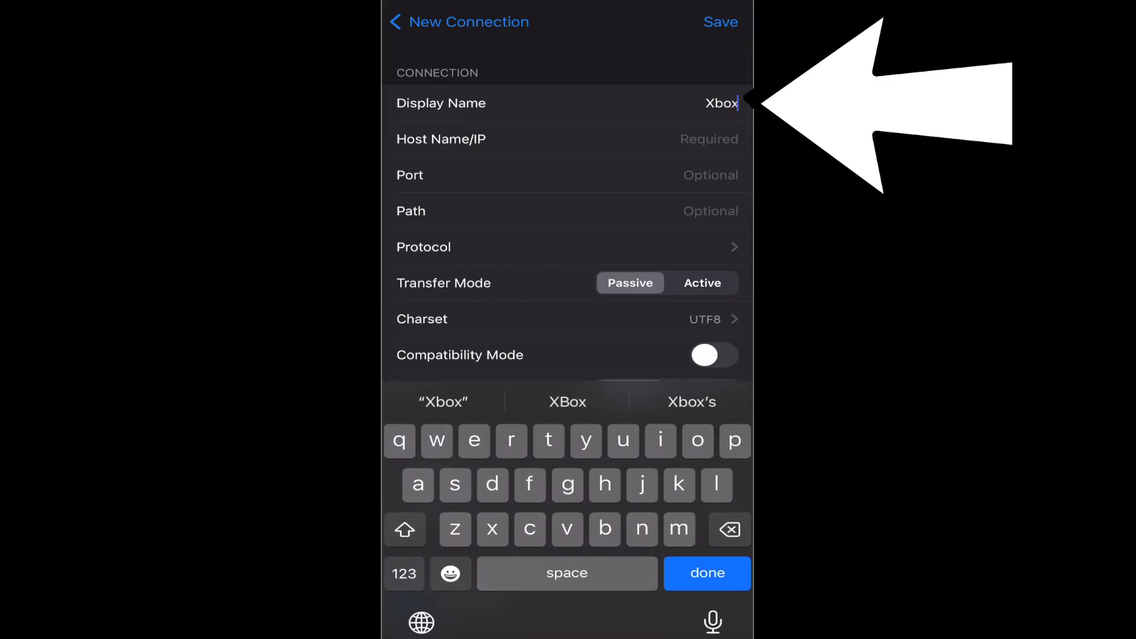
pyautogui.click(711, 139)
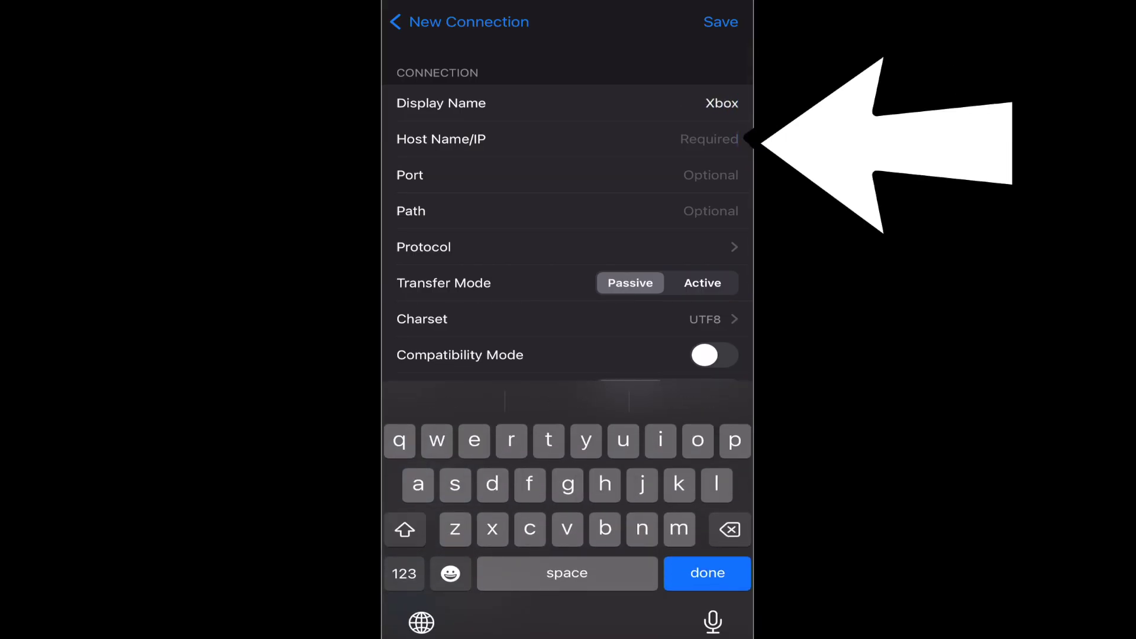
pyautogui.click(404, 574)
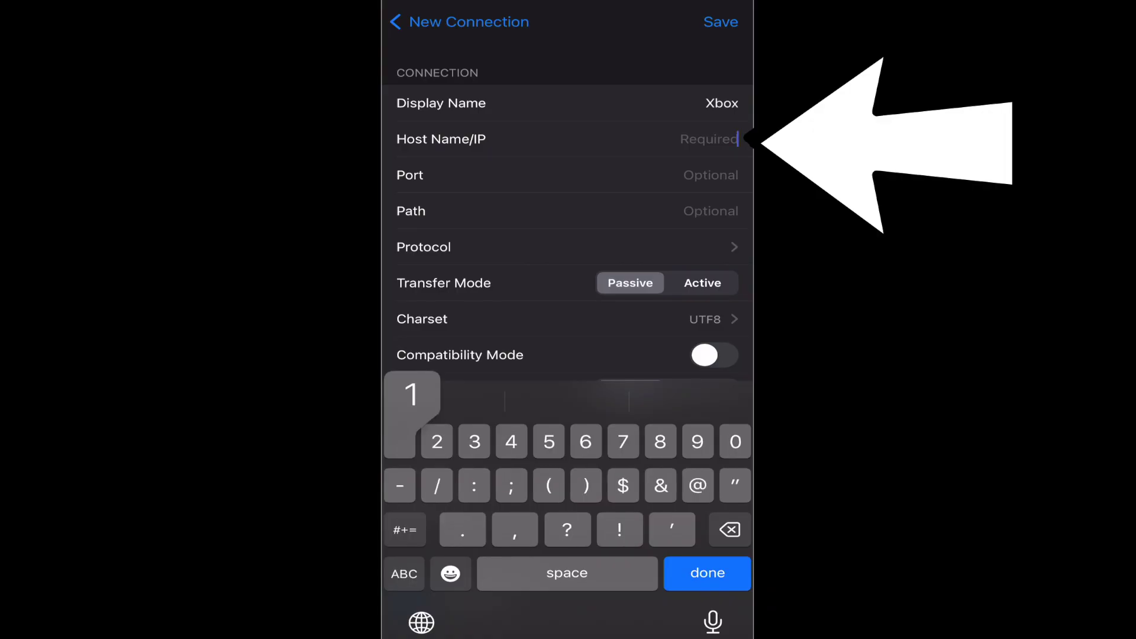
pyautogui.write('192.1')
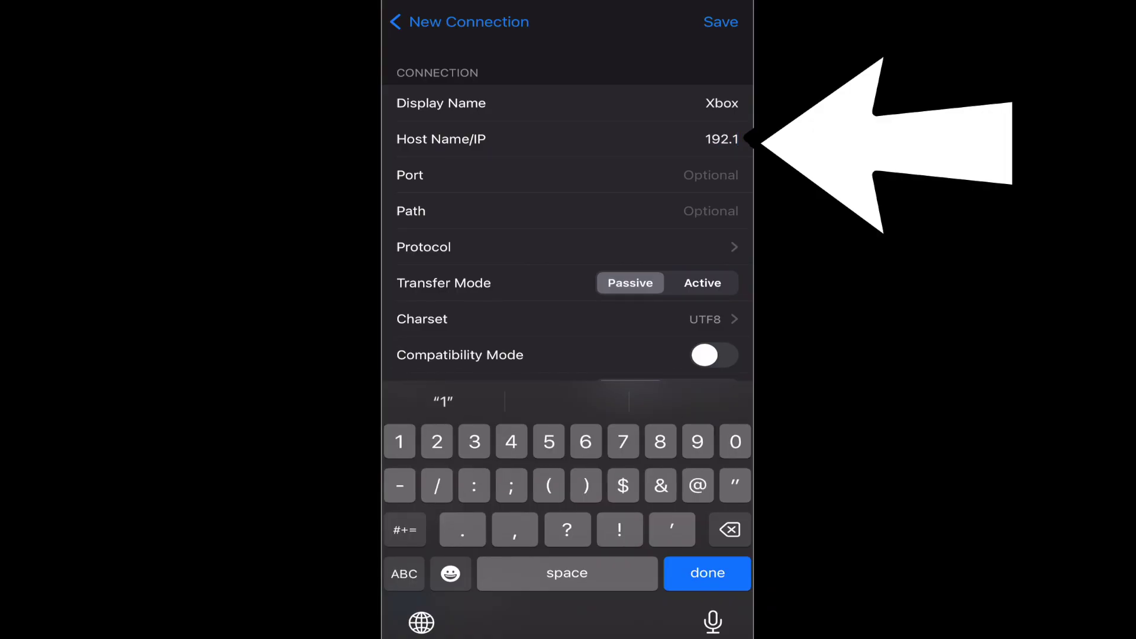
pyautogui.write('68.1.3')
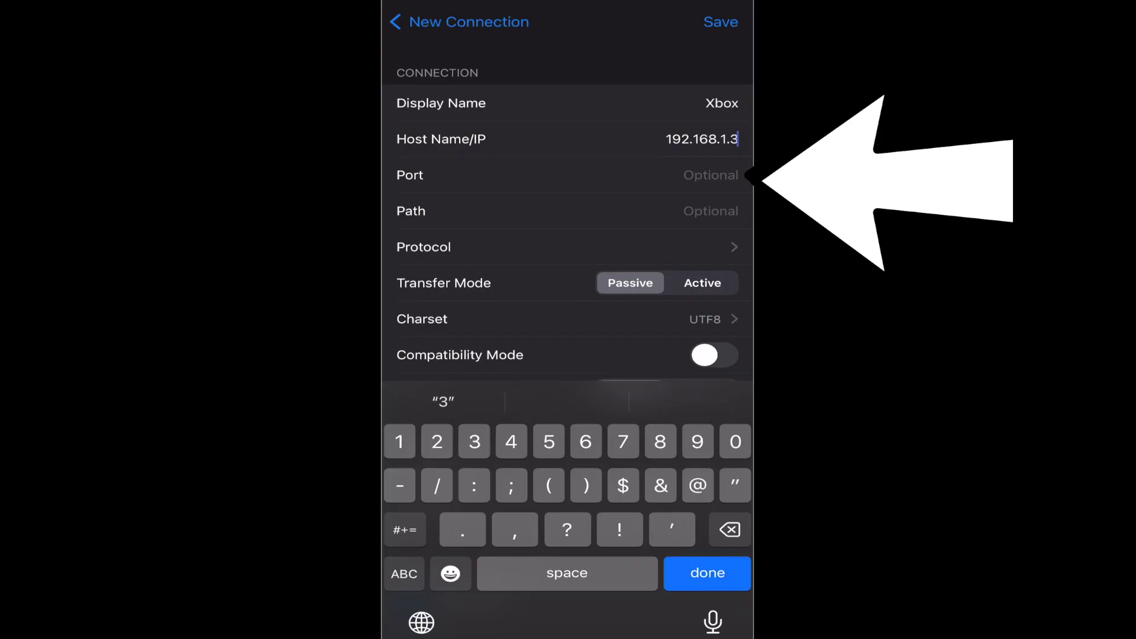
# - Set port 21 and Active transfer mode, save the Xbox connection, then open it
pyautogui.click(710, 175)
pyautogui.write('21')
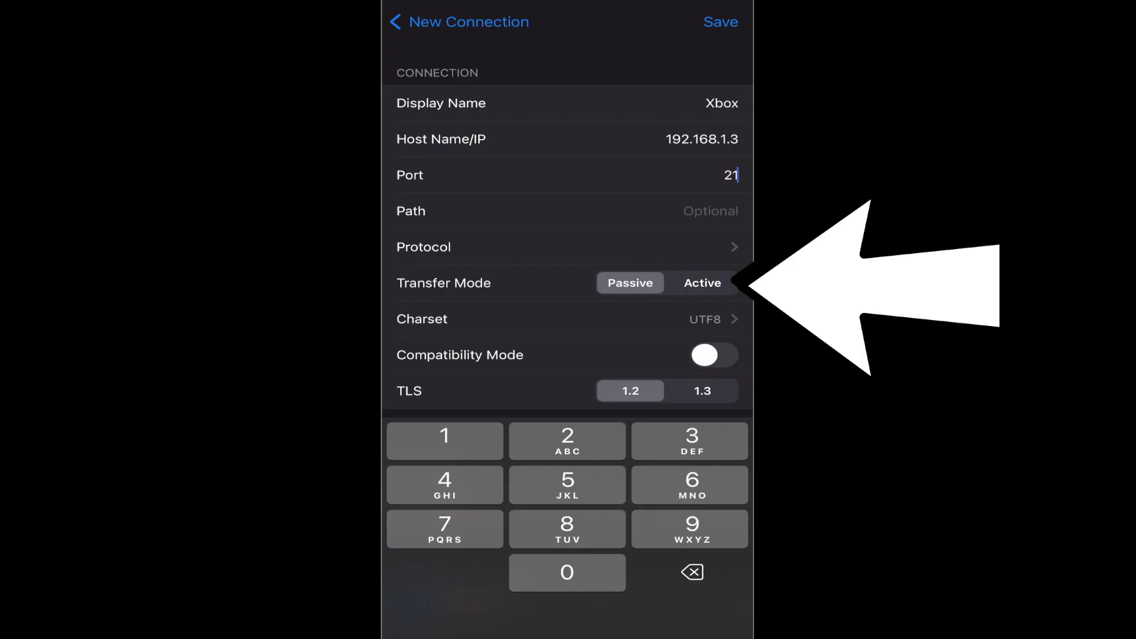
pyautogui.click(703, 283)
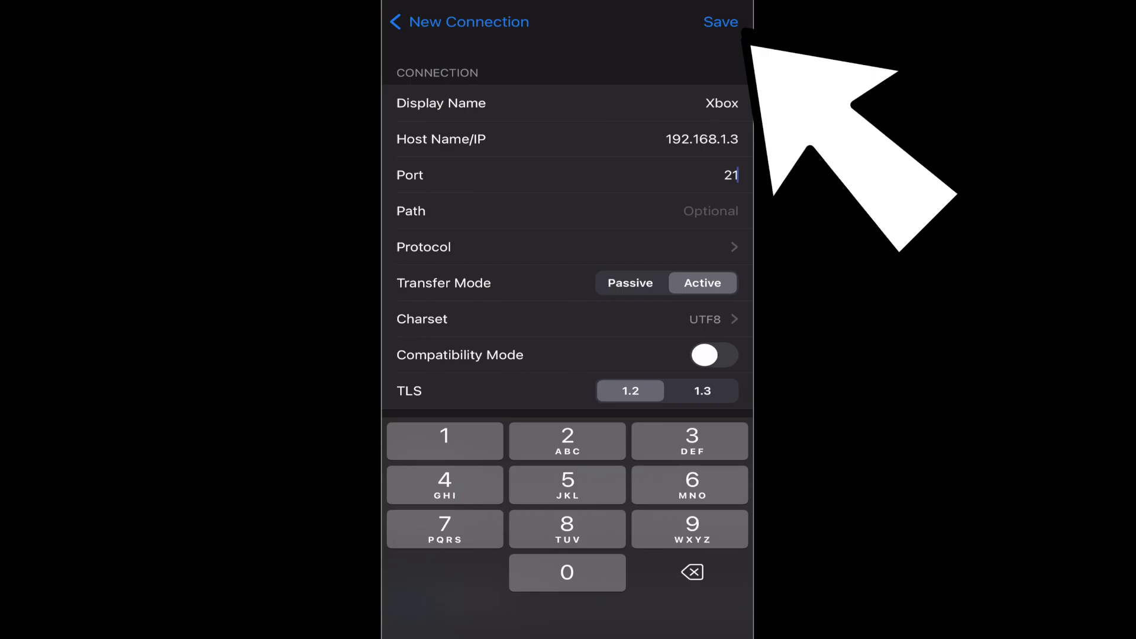
pyautogui.click(720, 21)
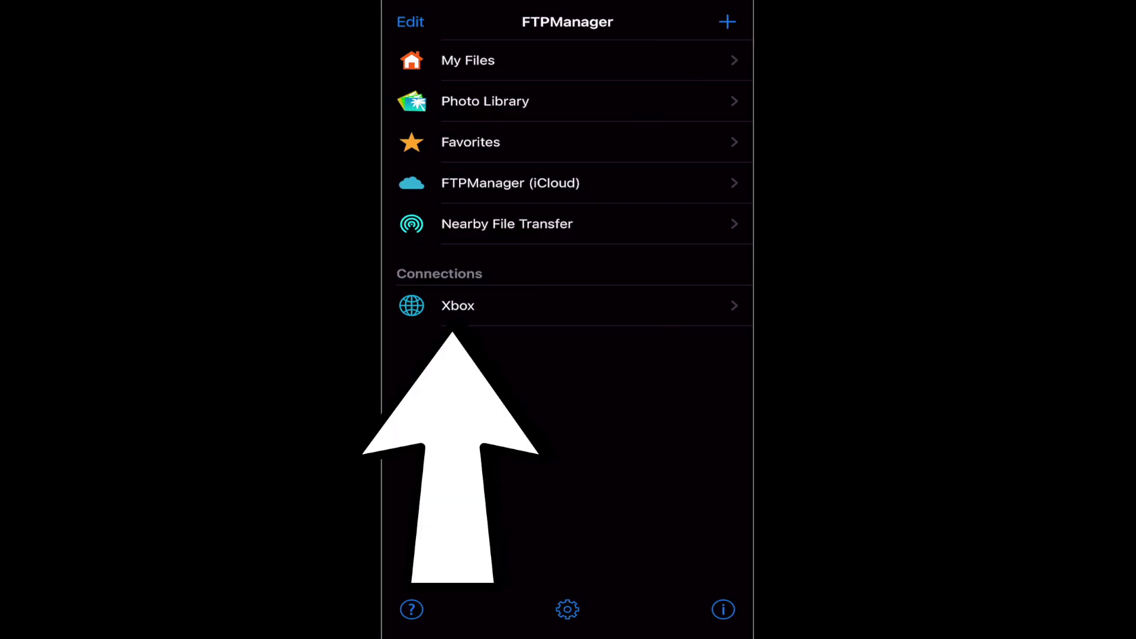
pyautogui.click(457, 305)
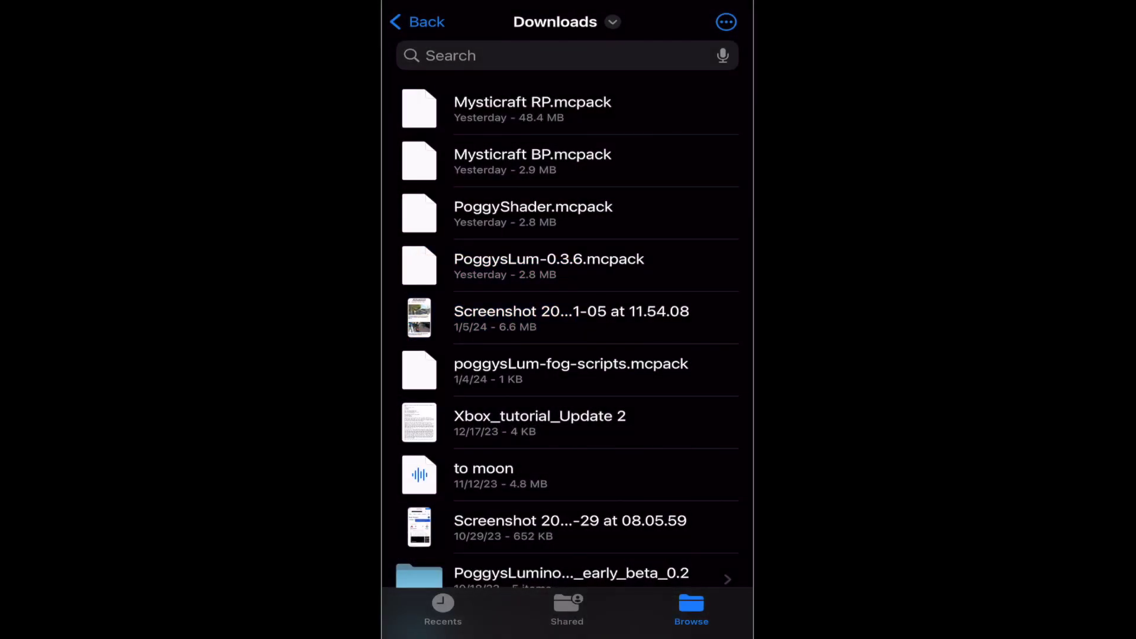
# - Share Mysticraft RP.mcpack from Files to FTPManager via the share sheet's More list
pyautogui.click(533, 108)
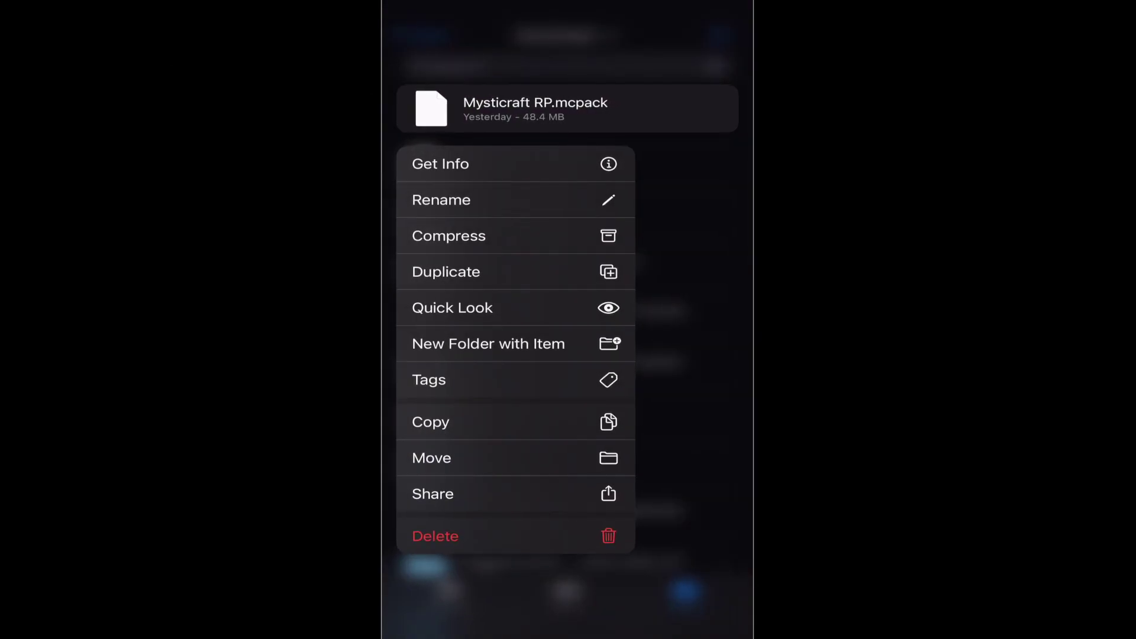
pyautogui.click(432, 493)
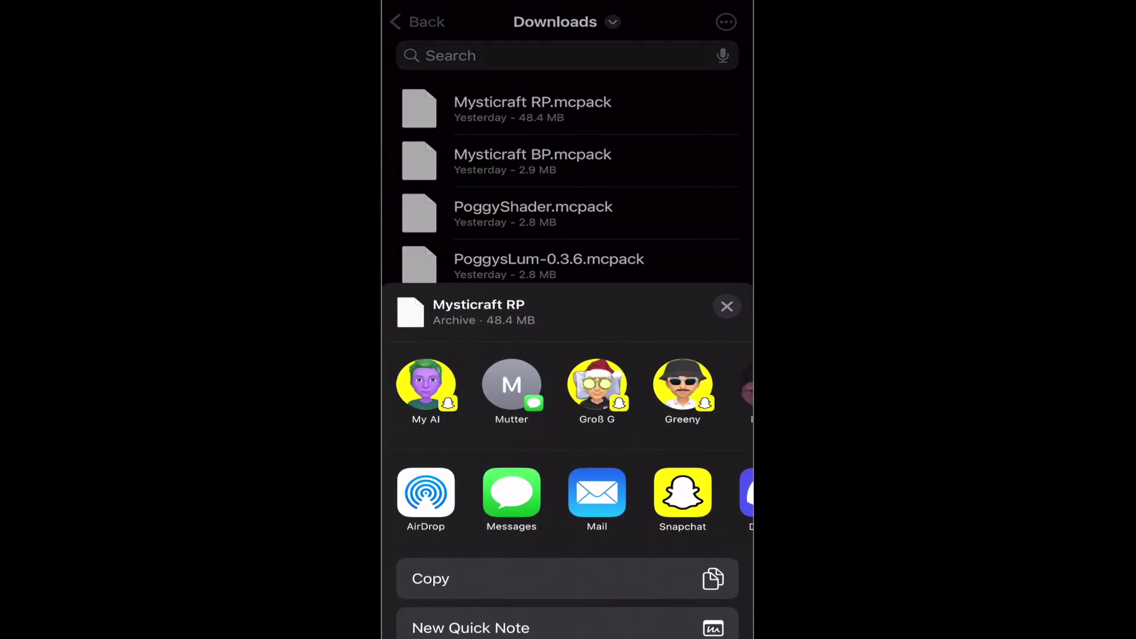
pyautogui.hscroll(5, 567, 493)
pyautogui.hscroll(5, 567, 493)
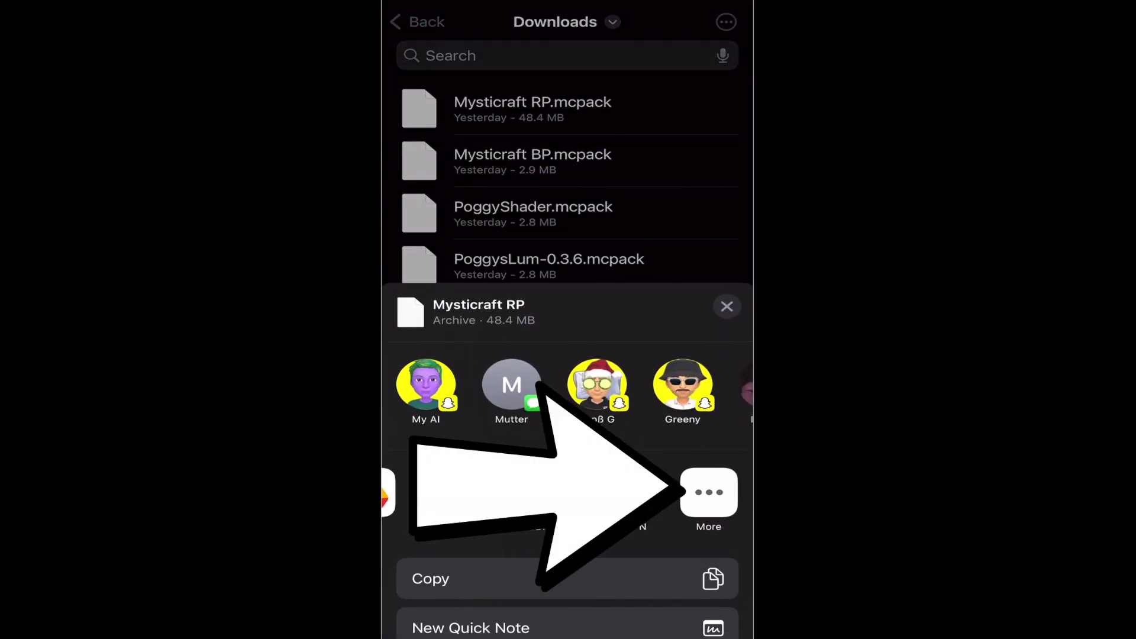
pyautogui.click(709, 493)
pyautogui.scroll(-6, 567, 355)
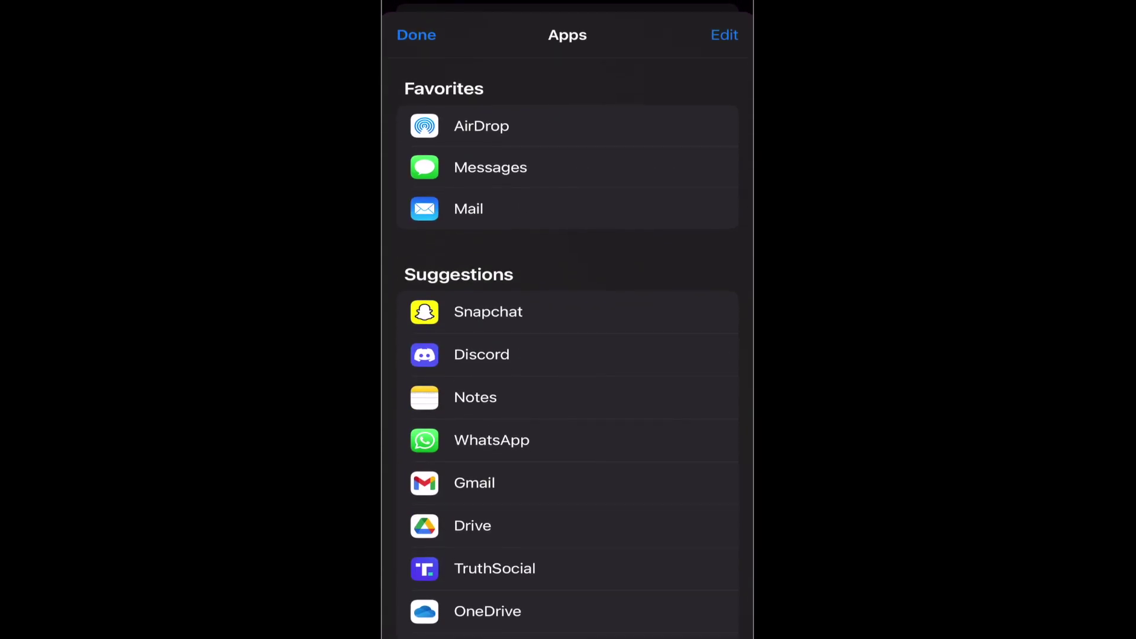
pyautogui.click(500, 533)
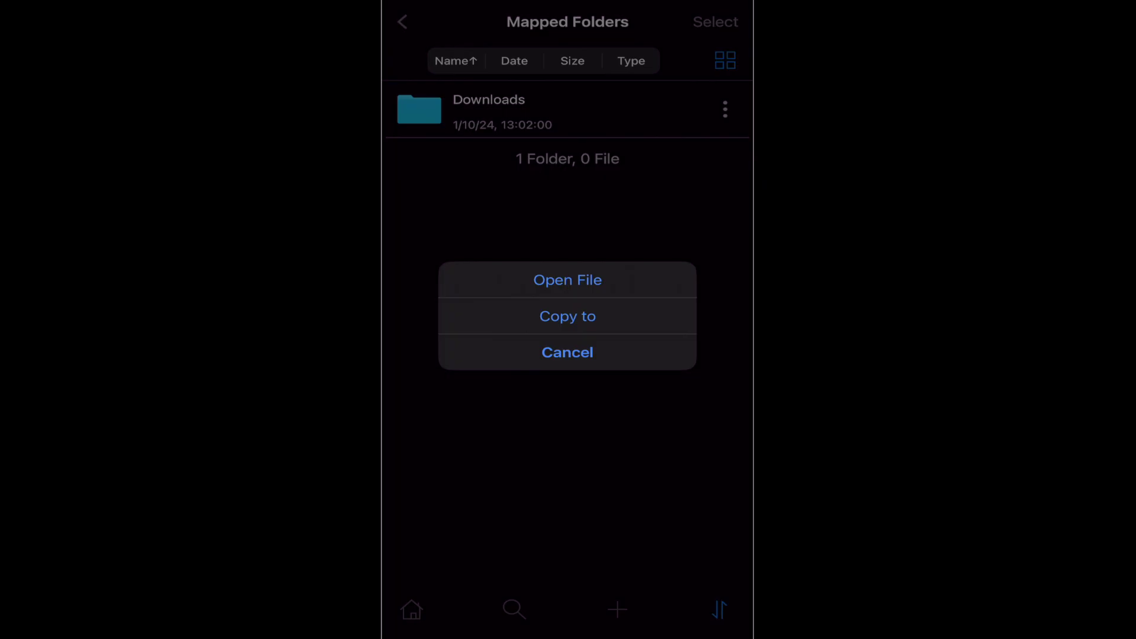
# - Copy Mysticraft RP.mcpack to the Xbox connection's Mapped Folders in the iOS file manager
pyautogui.click(568, 316)
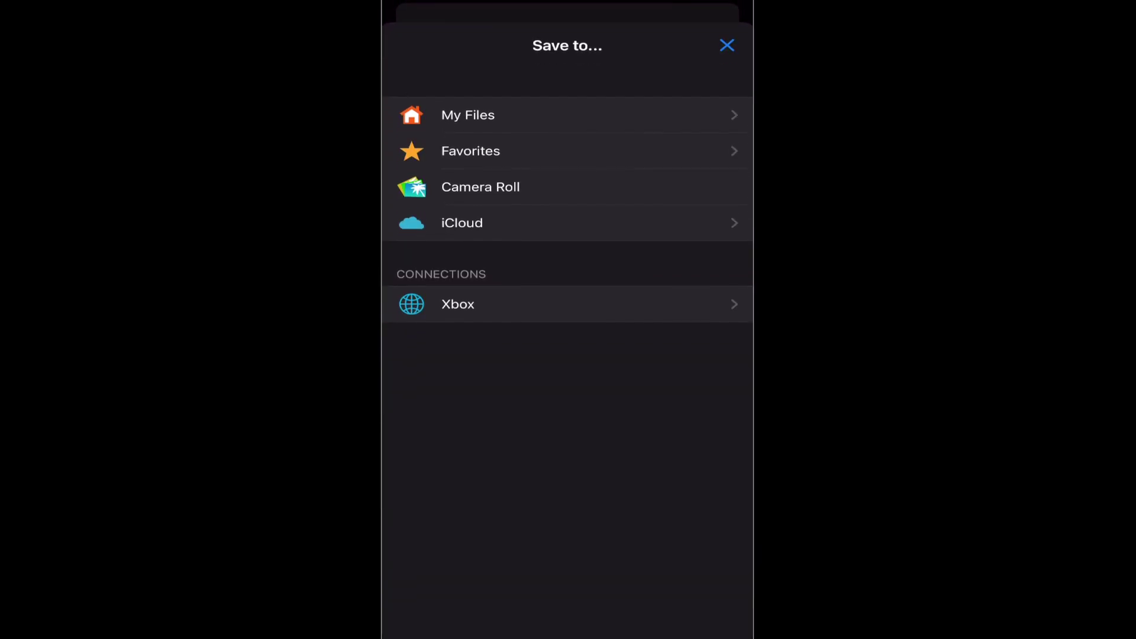
pyautogui.click(567, 294)
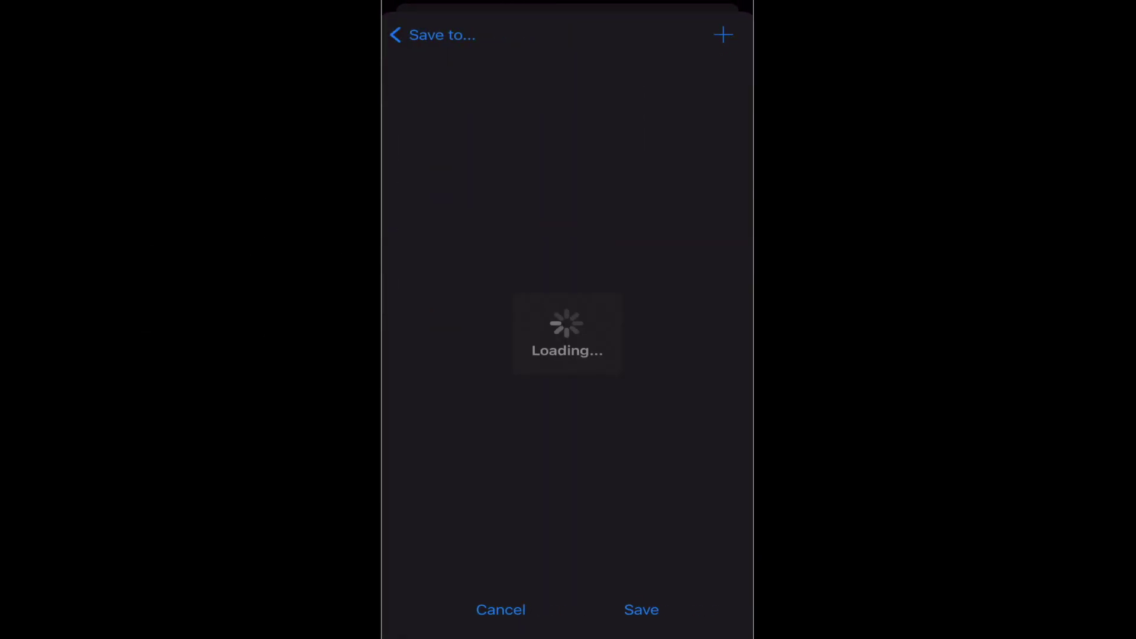
pyautogui.click(518, 148)
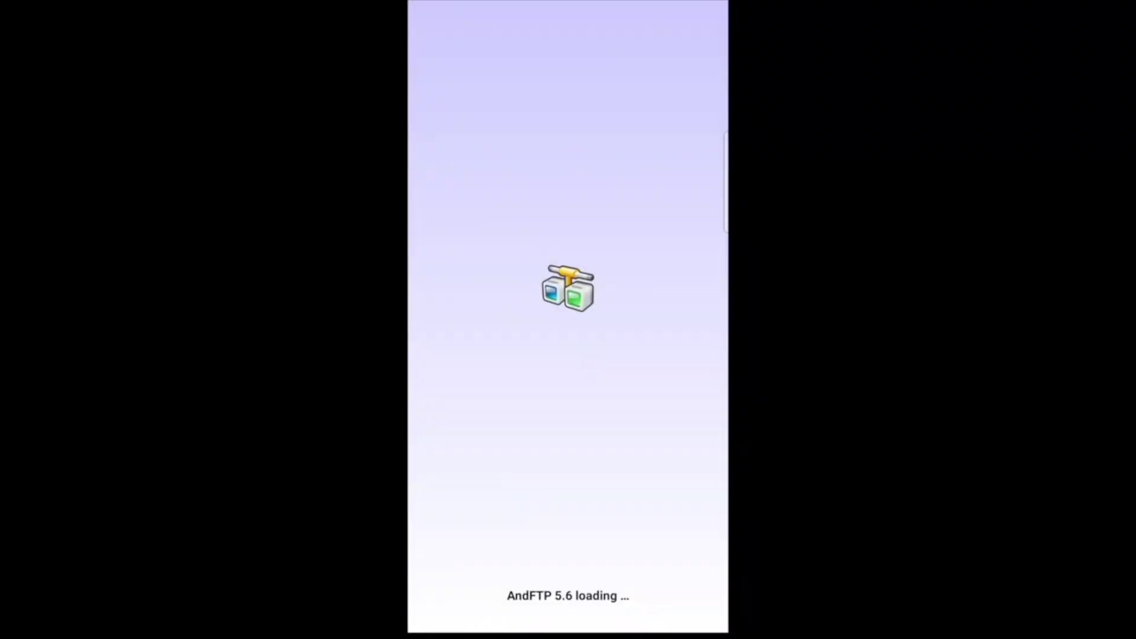
# - Add and save a new AndFTP server with hostname 192.168.2.59 and port 21
pyautogui.click(554, 11)
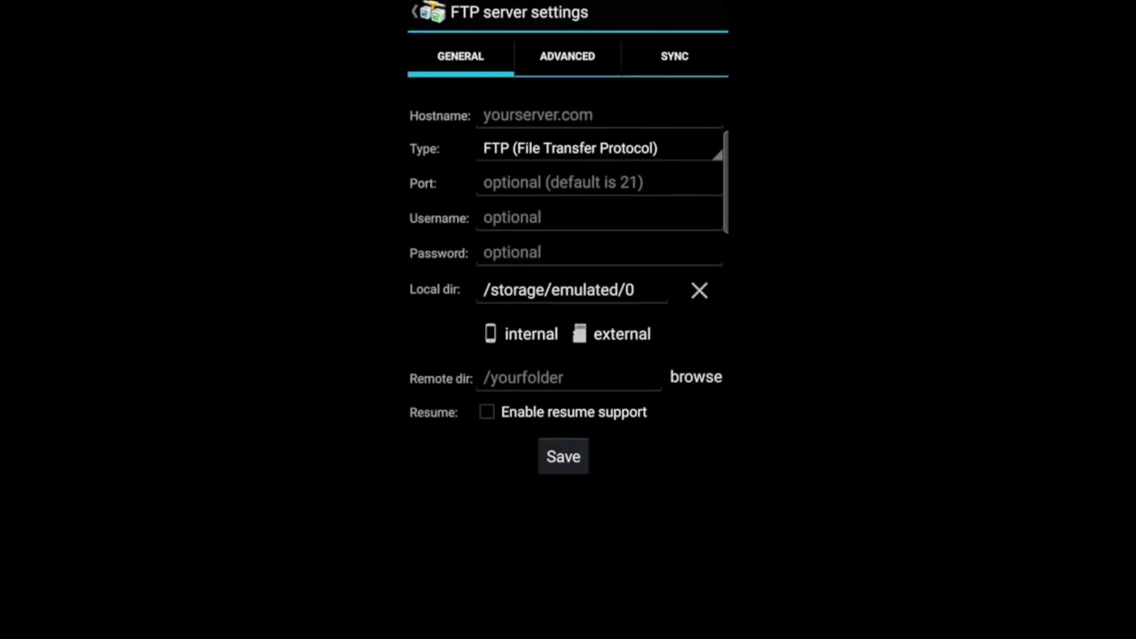
pyautogui.click(533, 115)
pyautogui.write('192.1')
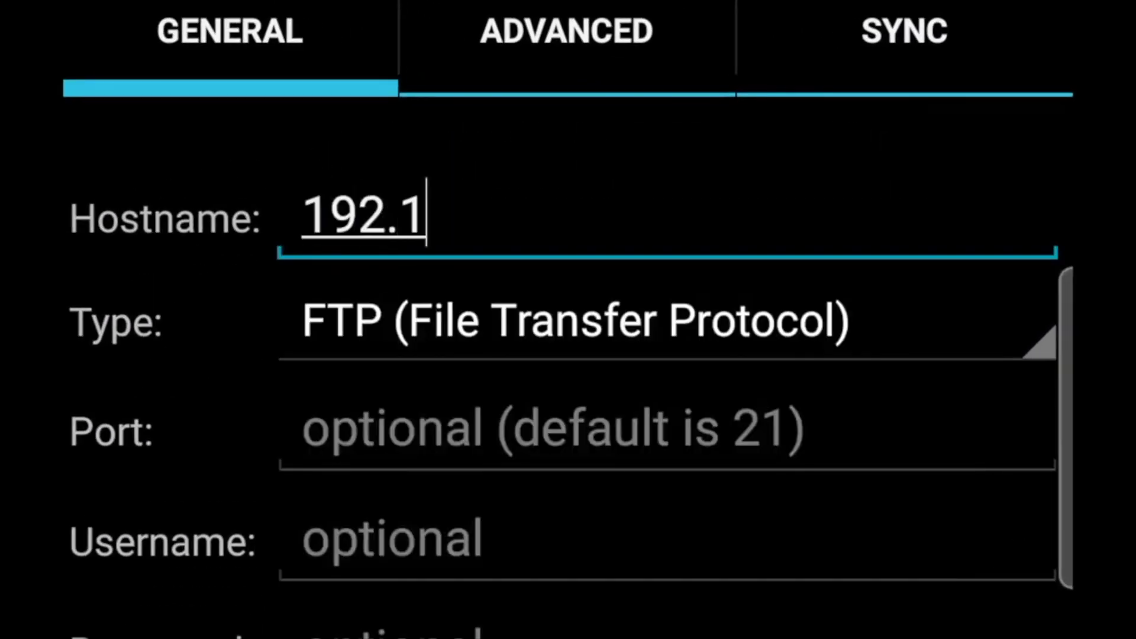
pyautogui.write('68.2.59')
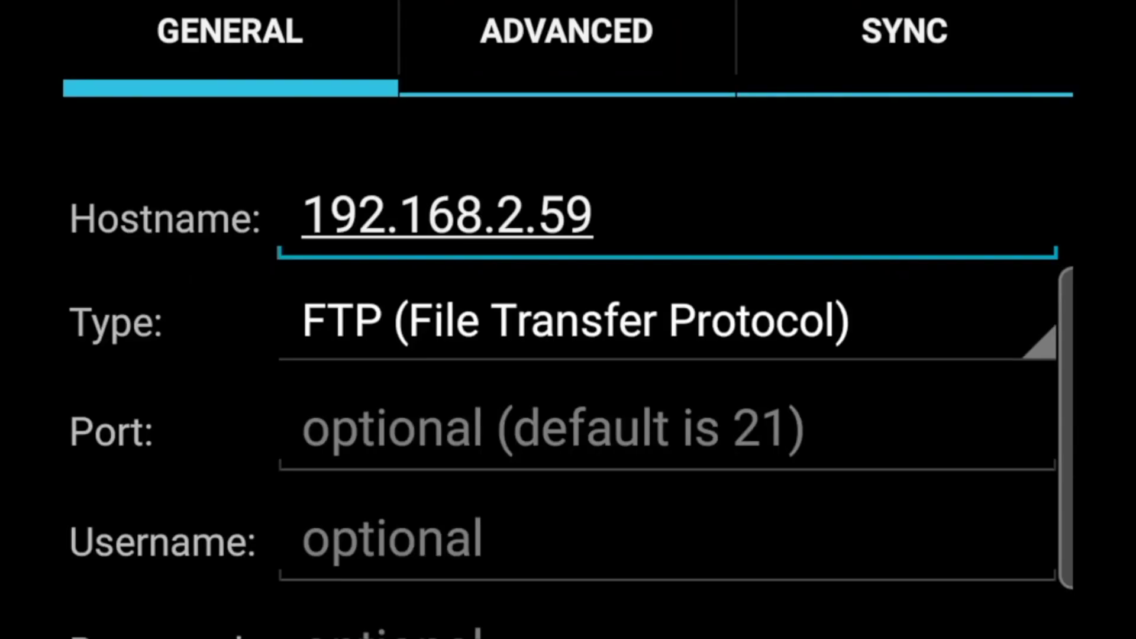
pyautogui.click(882, 452)
pyautogui.write('21')
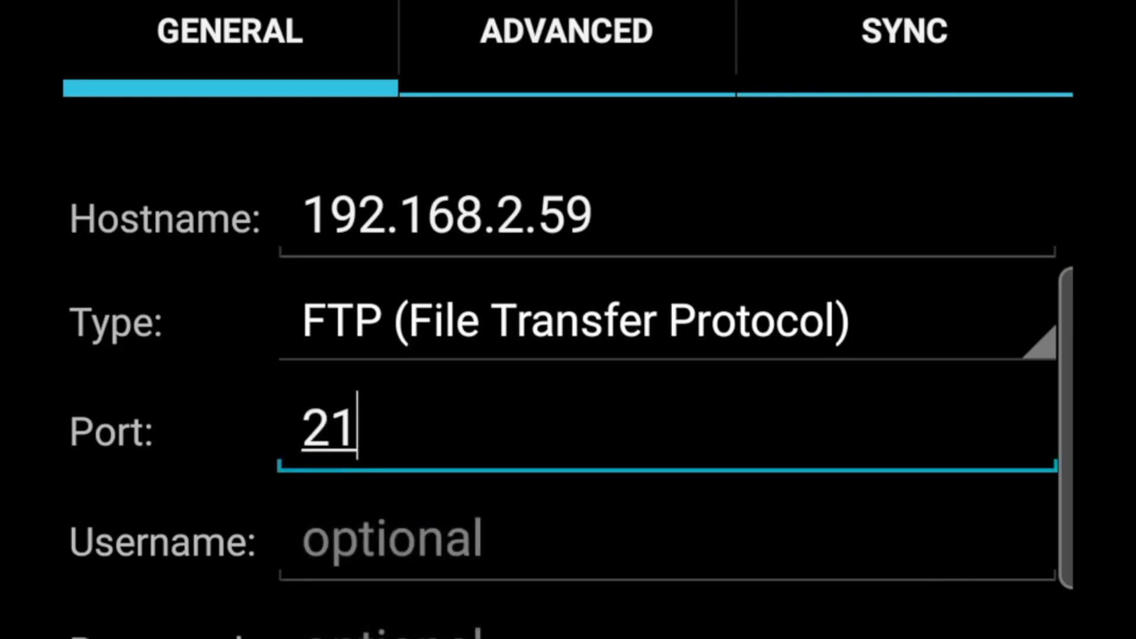
pyautogui.click(591, 417)
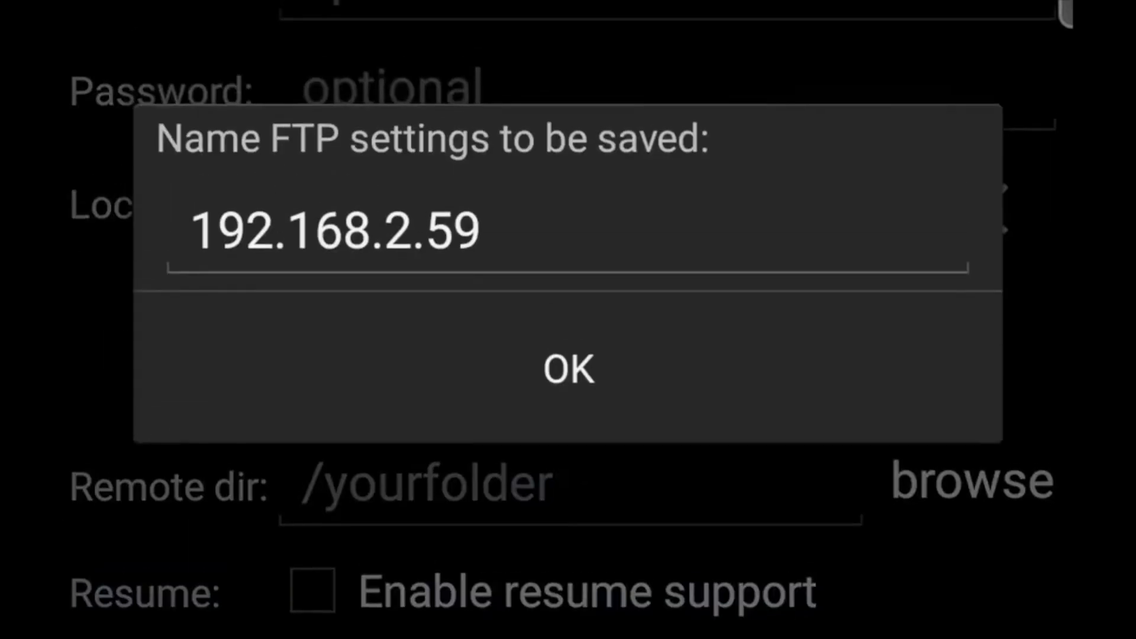
# - Rename the saved server from 192.168.2.59 to 'Xbox One' and confirm
pyautogui.click(481, 267)
pyautogui.press('BackSpace')
pyautogui.press('BackSpace')
pyautogui.press('BackSpace')
pyautogui.press('BackSpace')
pyautogui.press('BackSpace')
pyautogui.press('BackSpace')
pyautogui.press('BackSpace')
pyautogui.press('BackSpace')
pyautogui.press('BackSpace')
pyautogui.press('BackSpace')
pyautogui.press('BackSpace')
pyautogui.press('BackSpace')
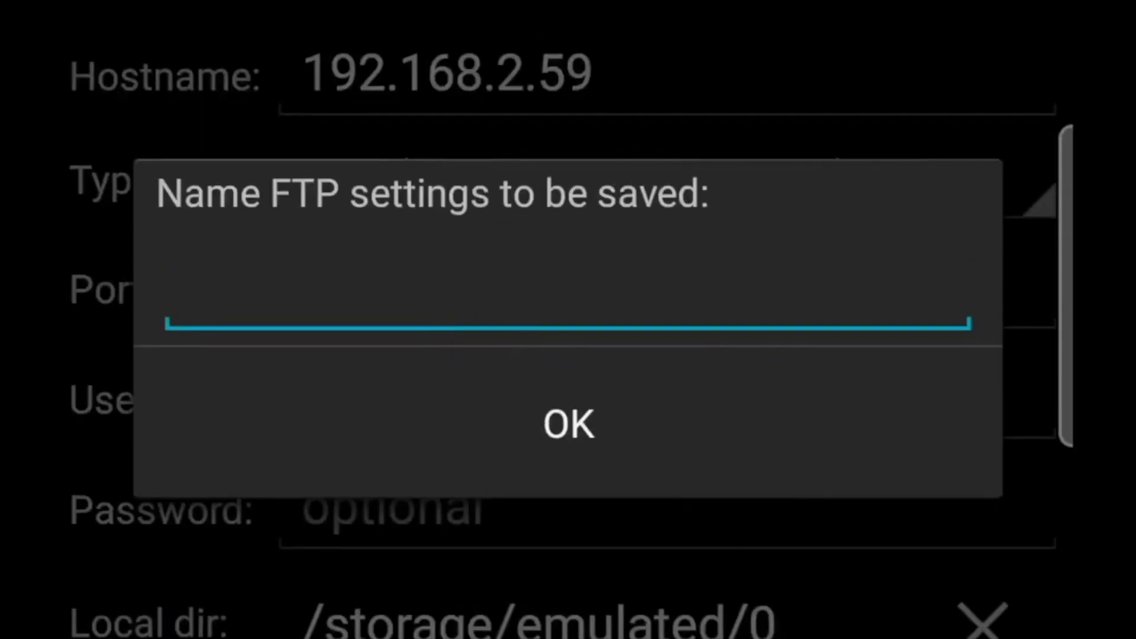
pyautogui.write('Xbox')
pyautogui.write('One')
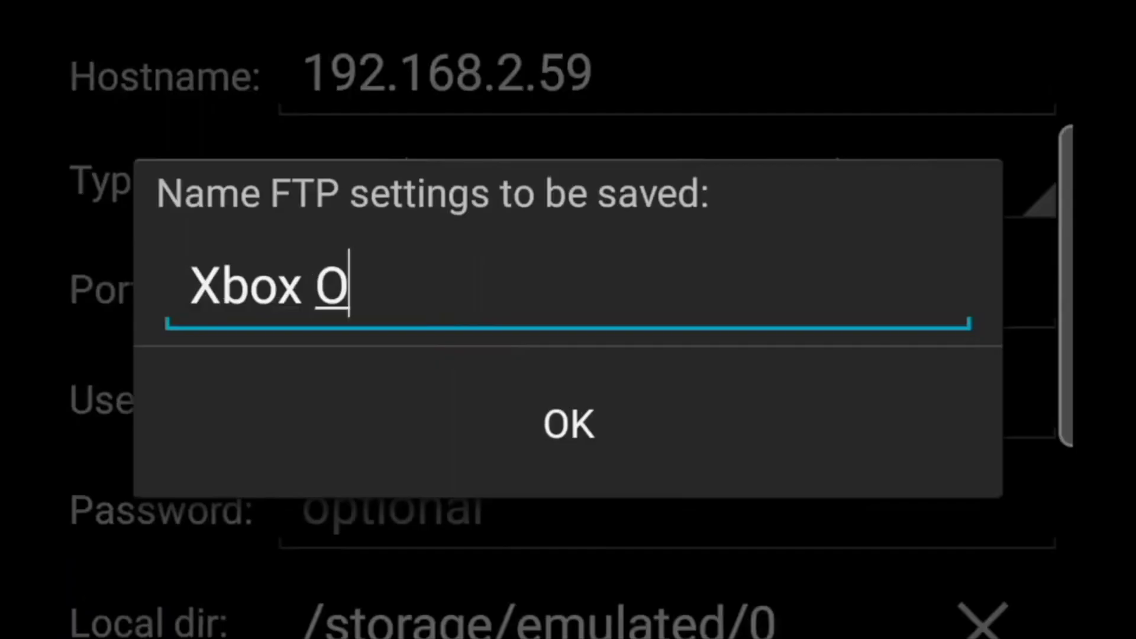
pyautogui.click(822, 421)
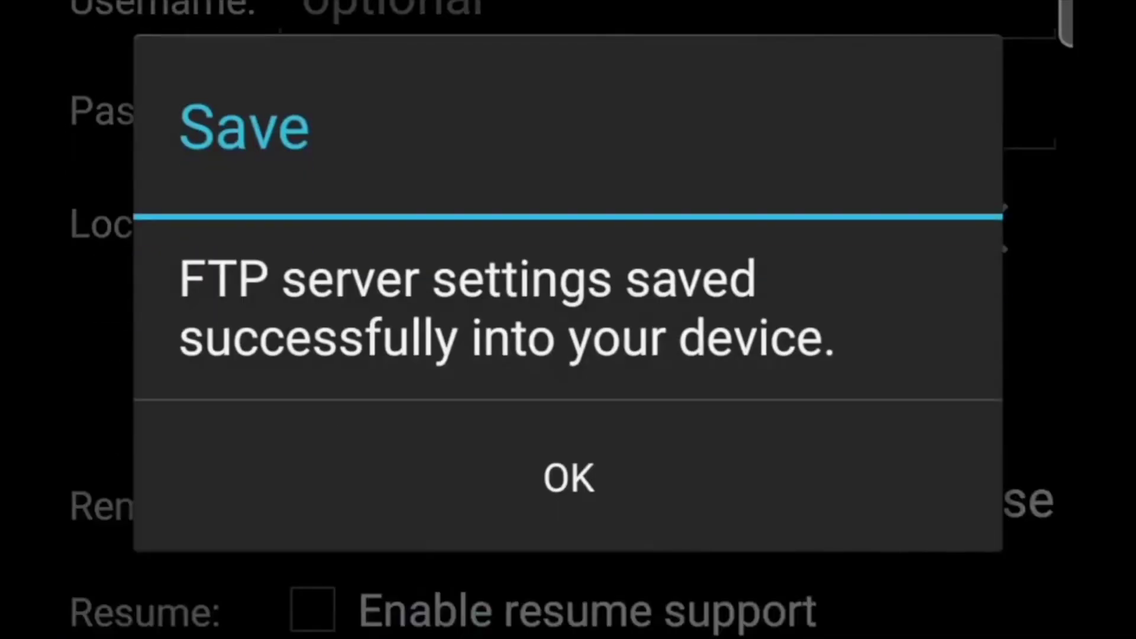
pyautogui.click(696, 482)
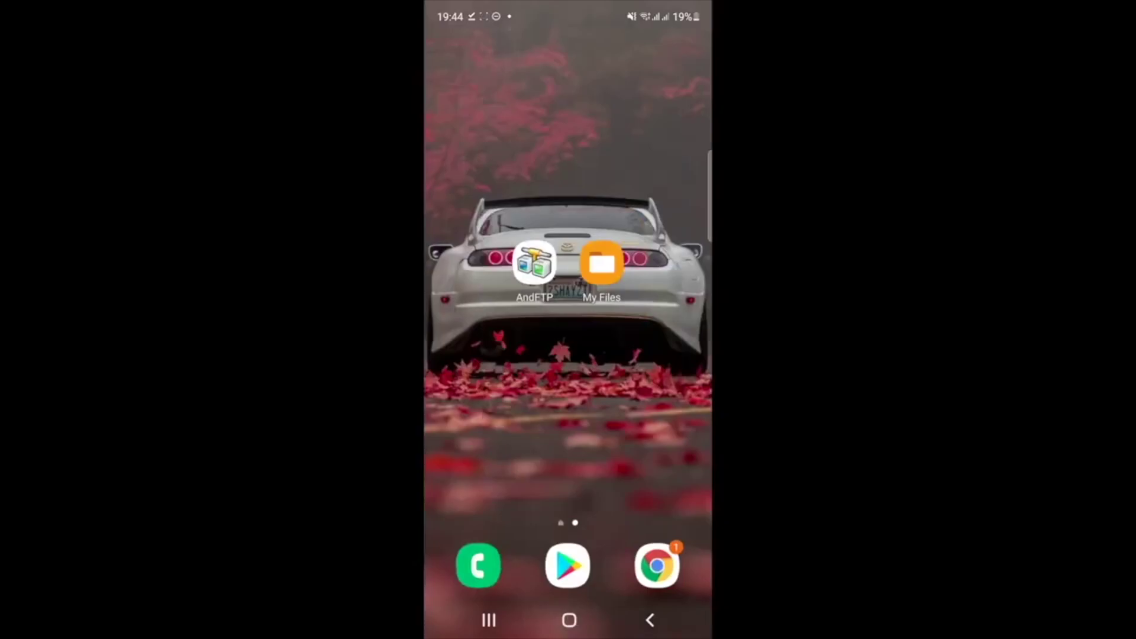
# - Connect AndFTP to the Xbox One server without a username or password
pyautogui.click(535, 262)
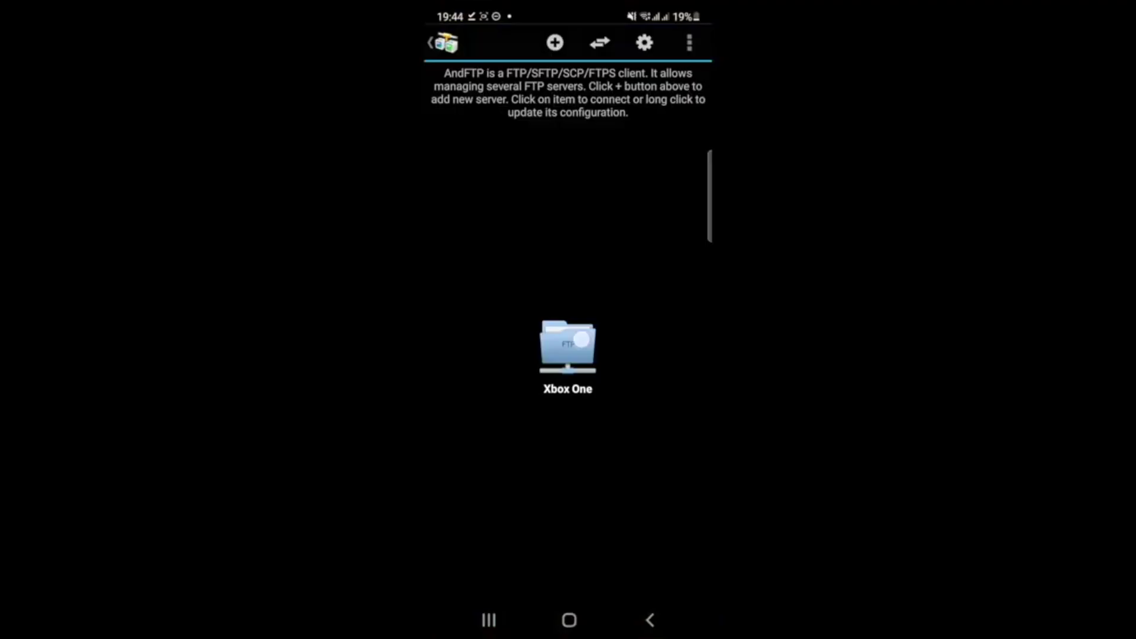
pyautogui.click(581, 339)
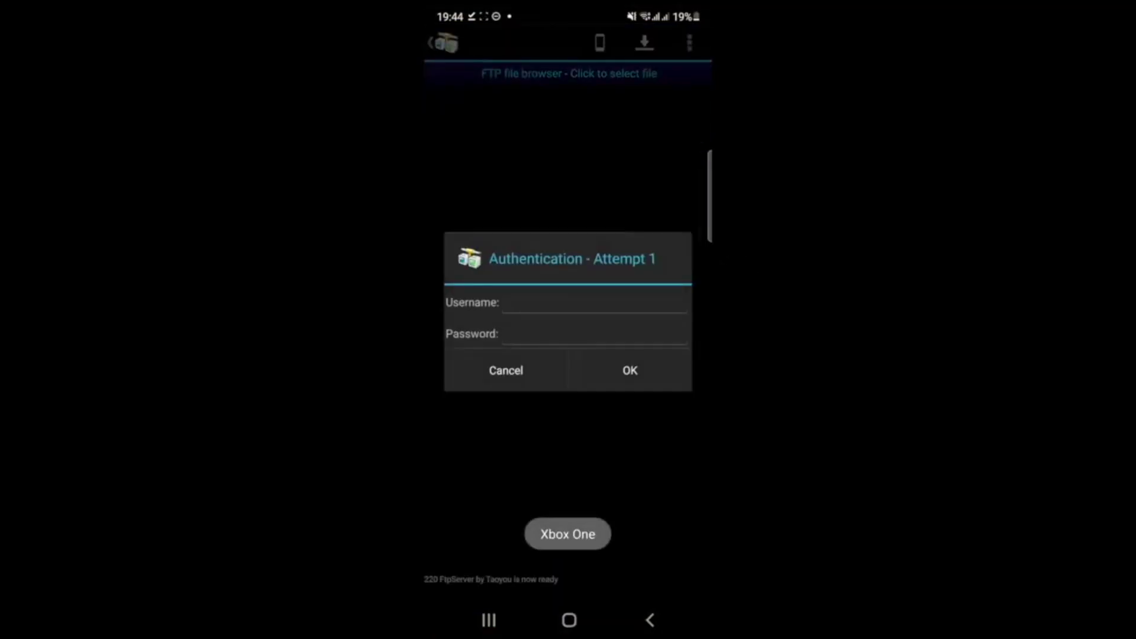
pyautogui.click(637, 367)
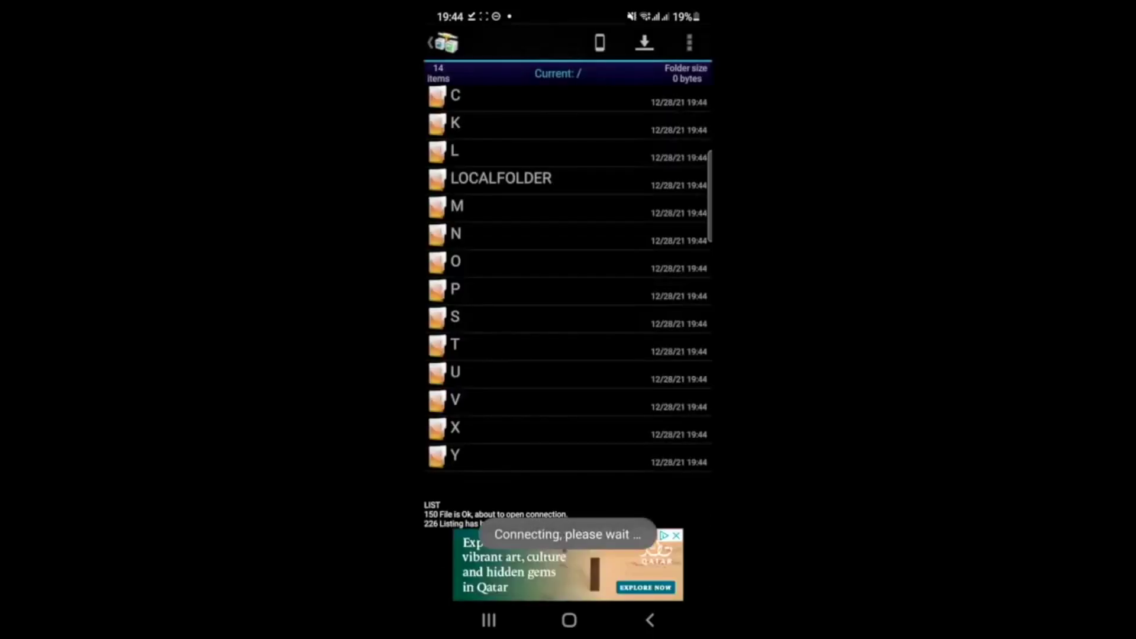
# - Browse into the Xbox's LOCALFOLDER, then switch to the phone's own file system
pyautogui.click(608, 180)
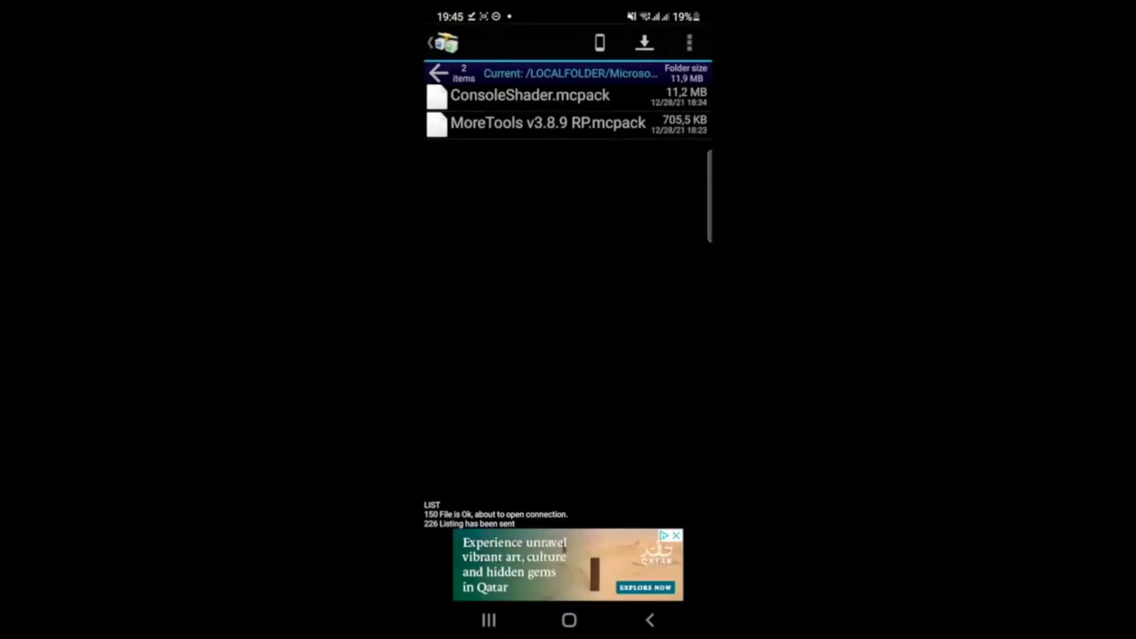
pyautogui.moveTo(614, 102); pyautogui.dragTo(612, 187)
pyautogui.click(600, 42)
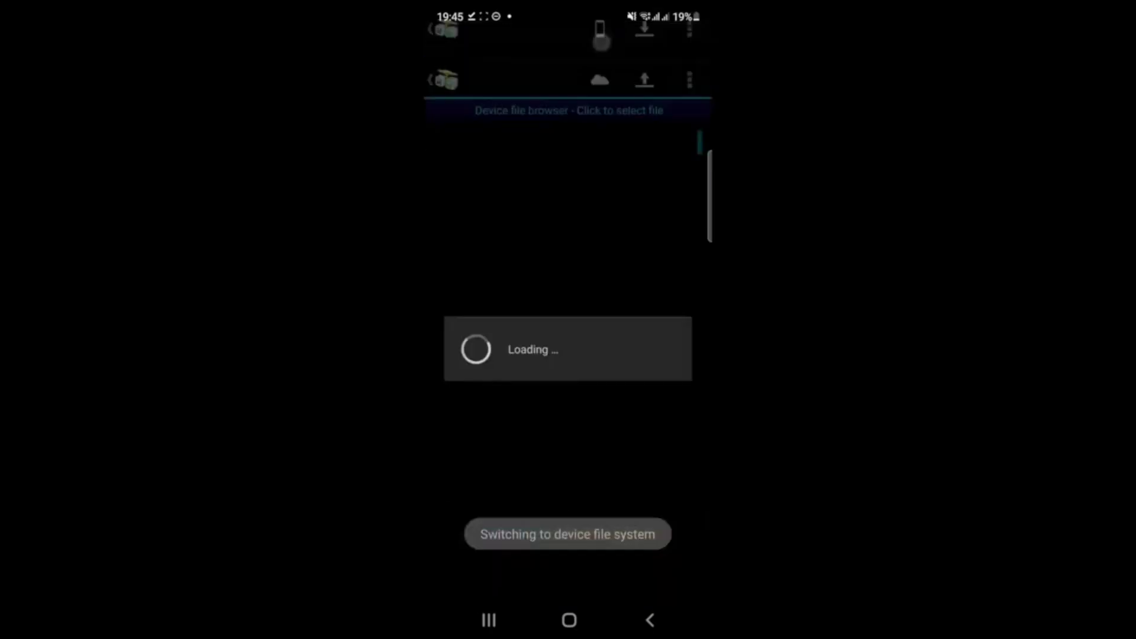
# - Upload the DarkMode 1.0.3 .mcpack from the phone's Download folder into the Xbox resource_packs folder
pyautogui.moveTo(520, 447); pyautogui.dragTo(520, 388)
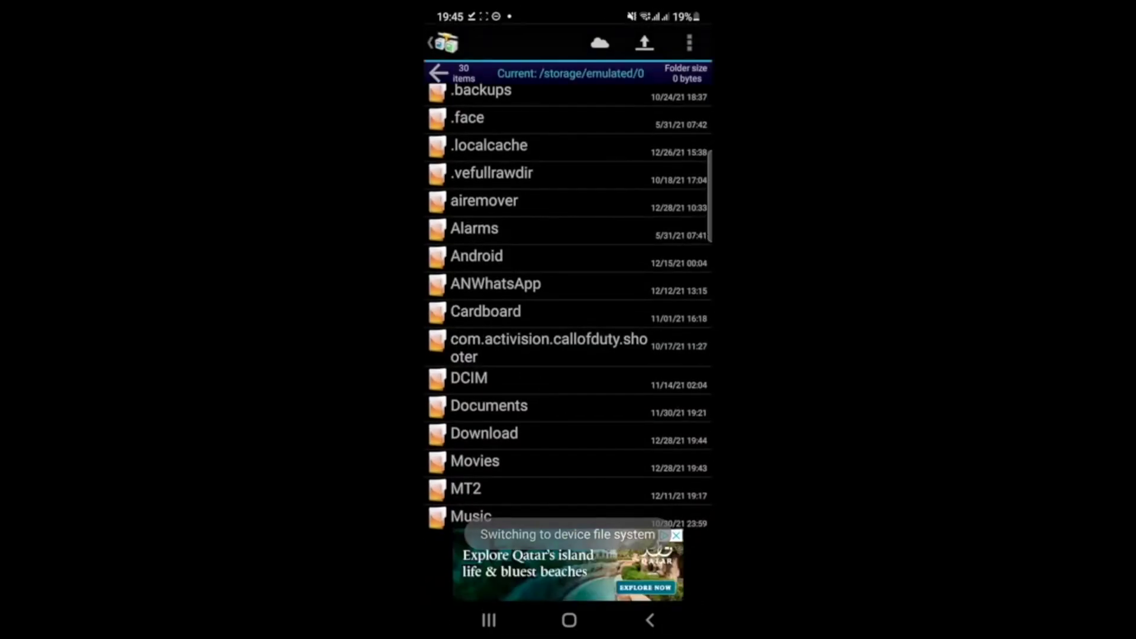
pyautogui.click(484, 431)
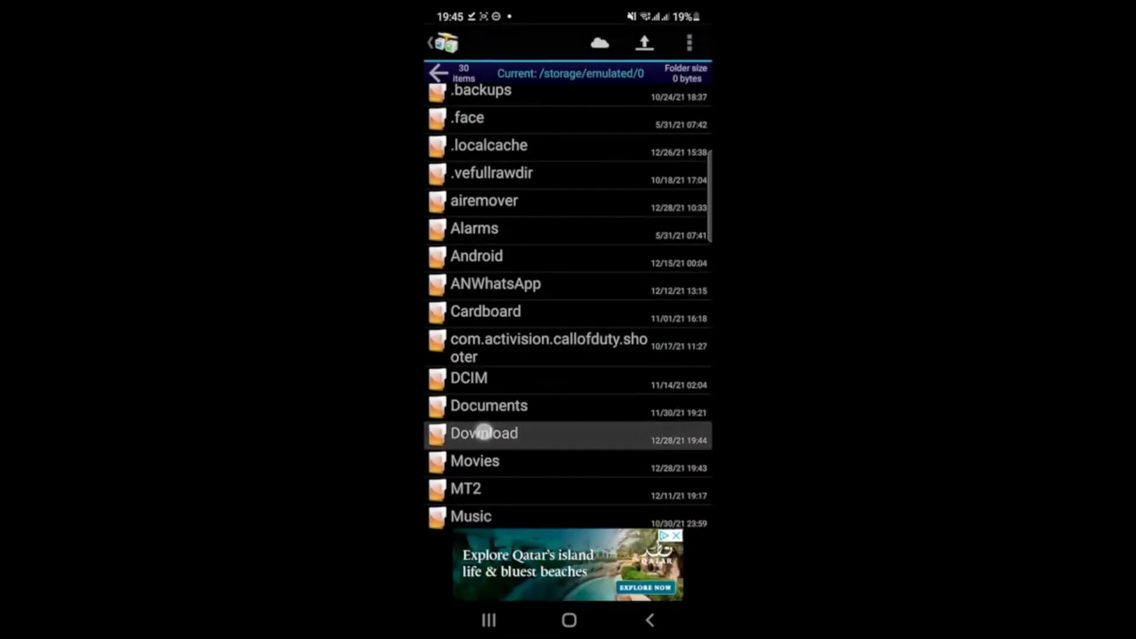
pyautogui.click(579, 104)
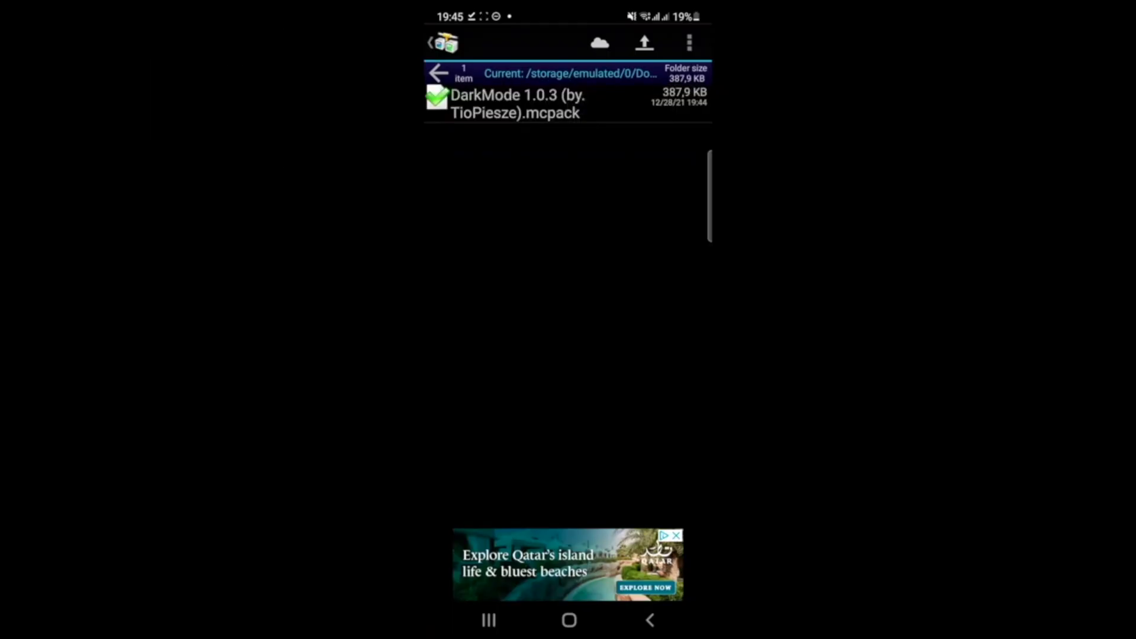
pyautogui.click(648, 44)
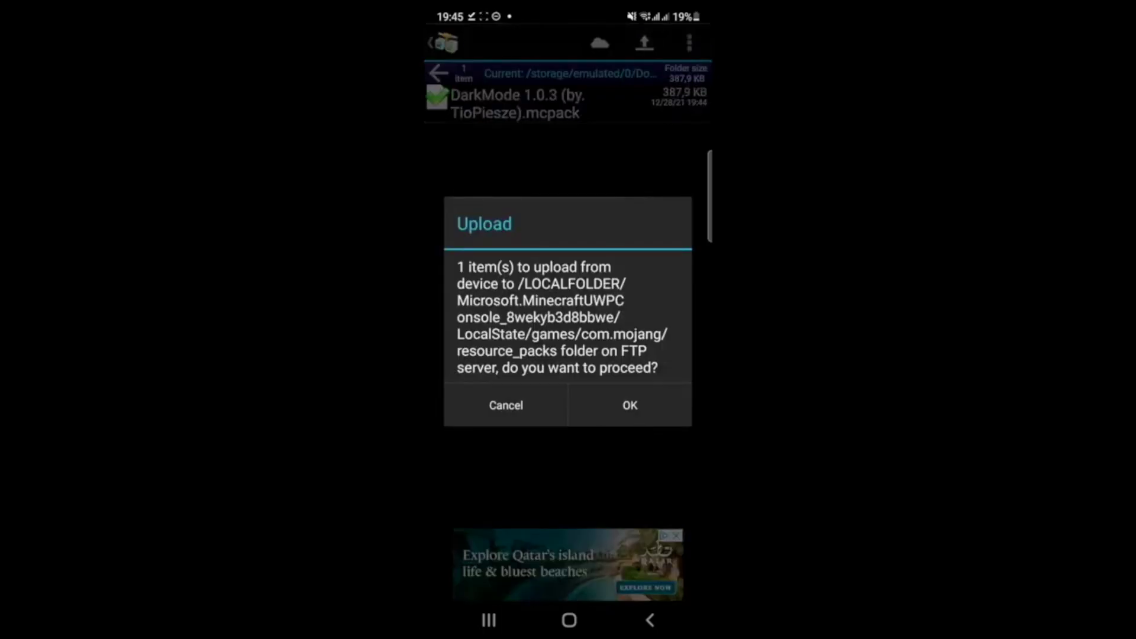
pyautogui.click(634, 402)
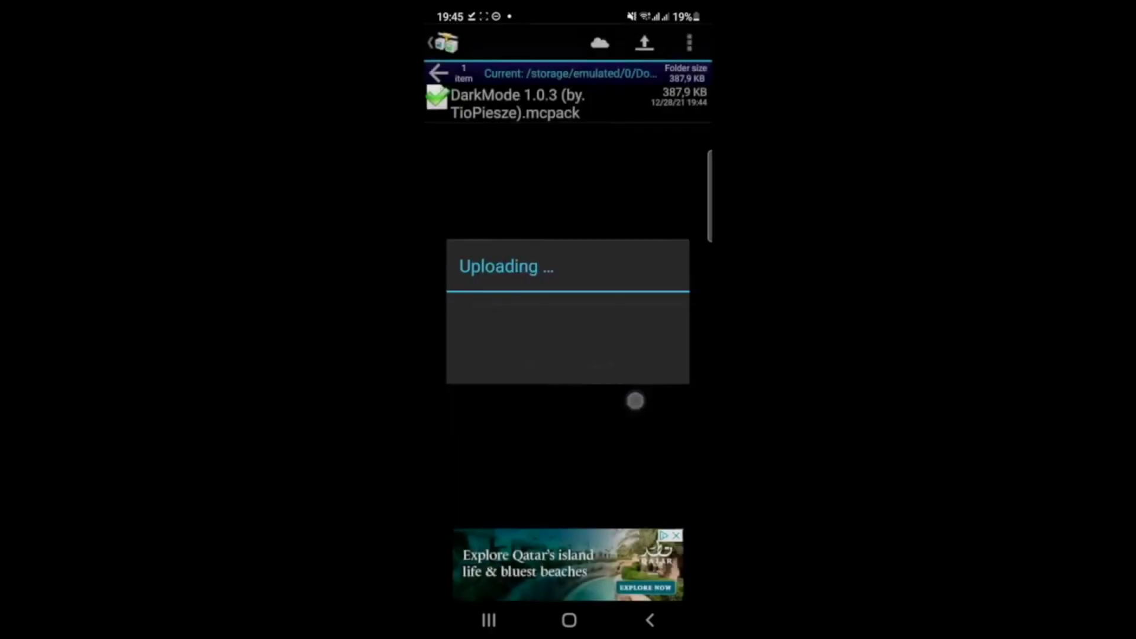
pyautogui.click(526, 367)
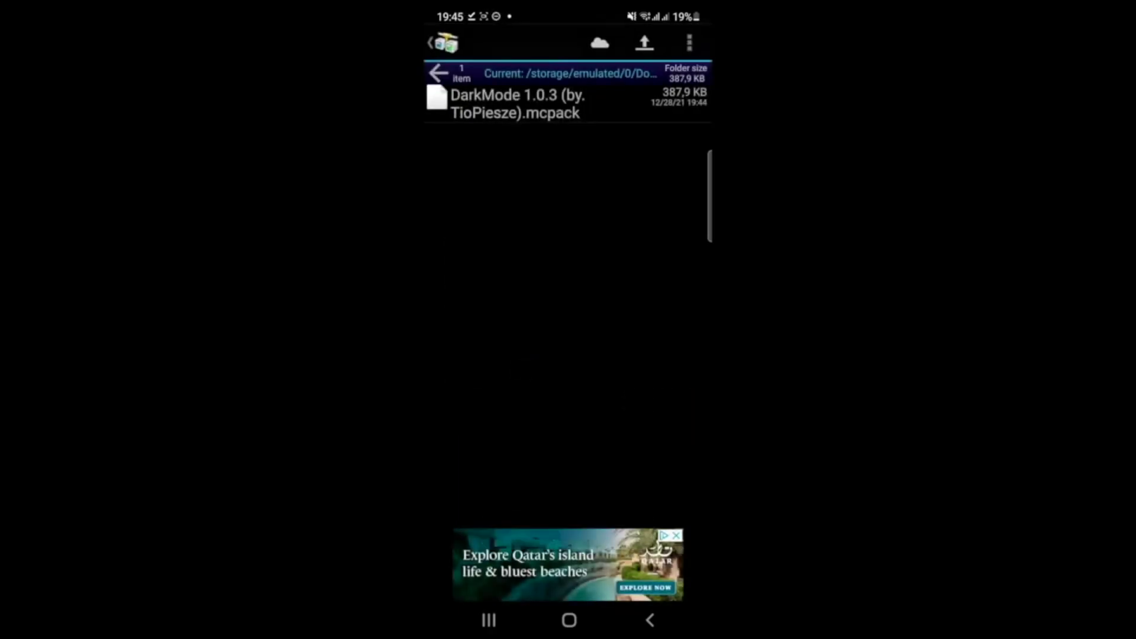
pyautogui.click(601, 43)
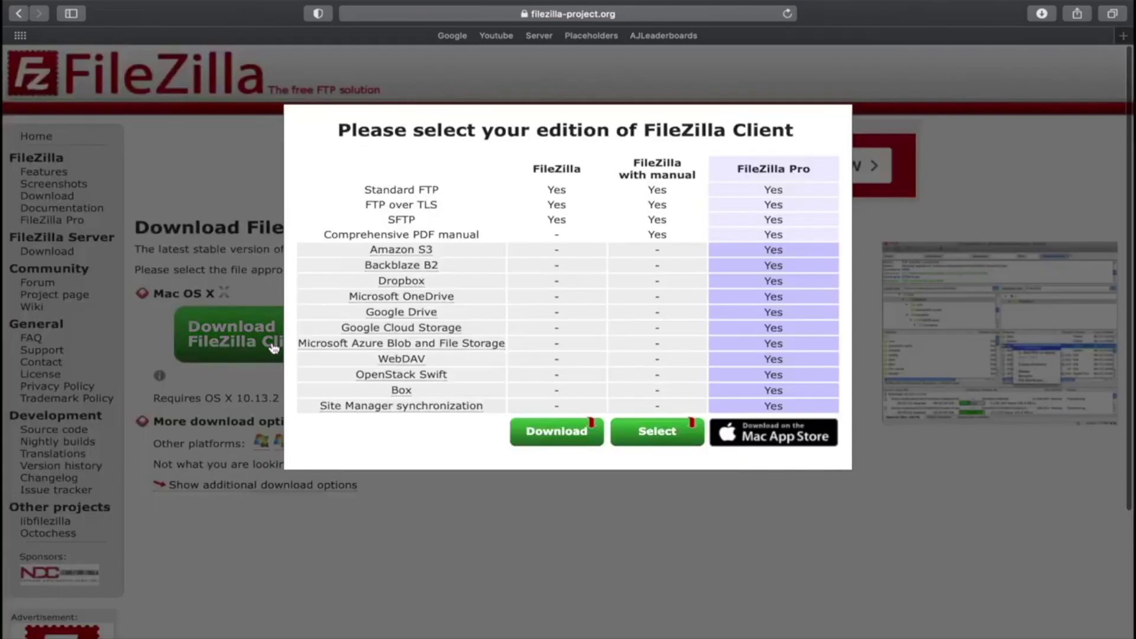
# - Download the free FileZilla 3.57.0 macOS client and expand its archive from Downloads
pyautogui.click(272, 342)
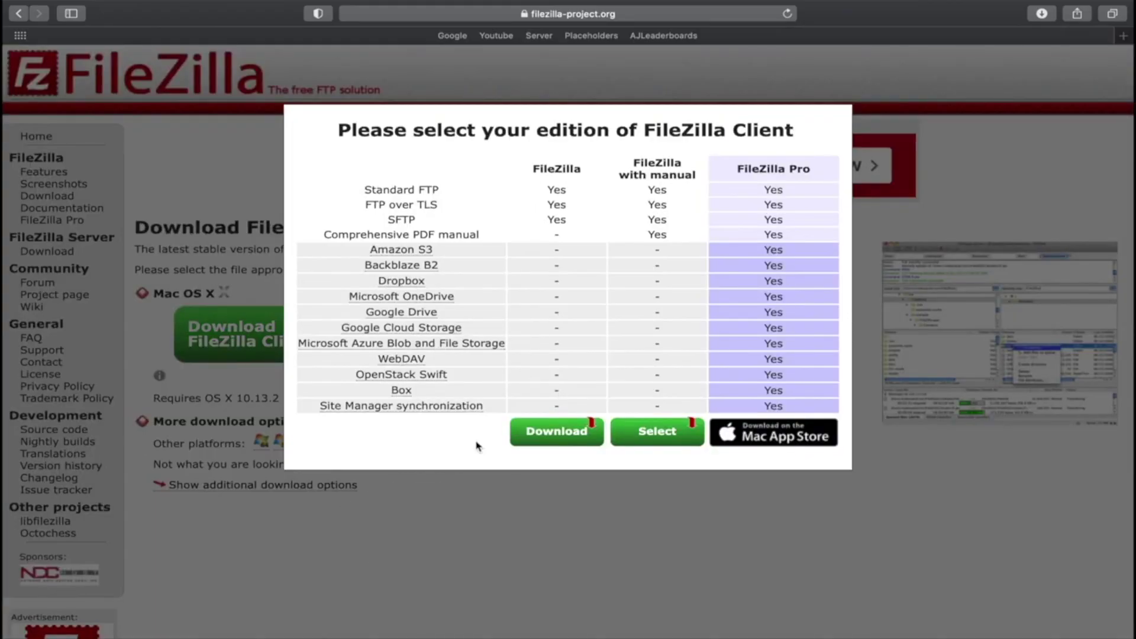
pyautogui.click(560, 437)
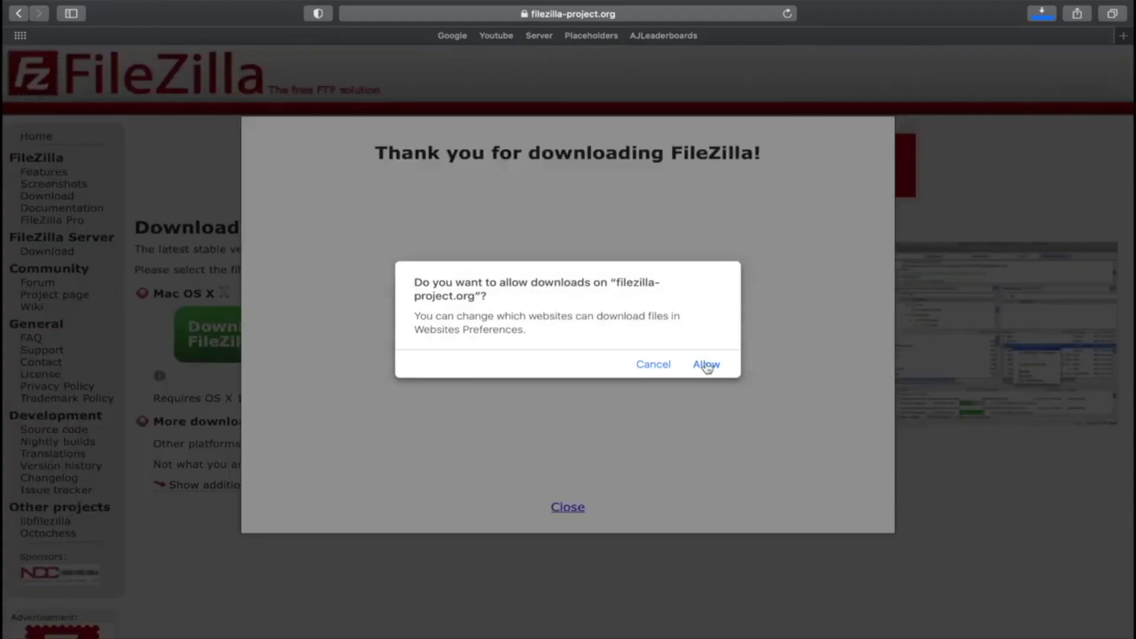
pyautogui.click(707, 362)
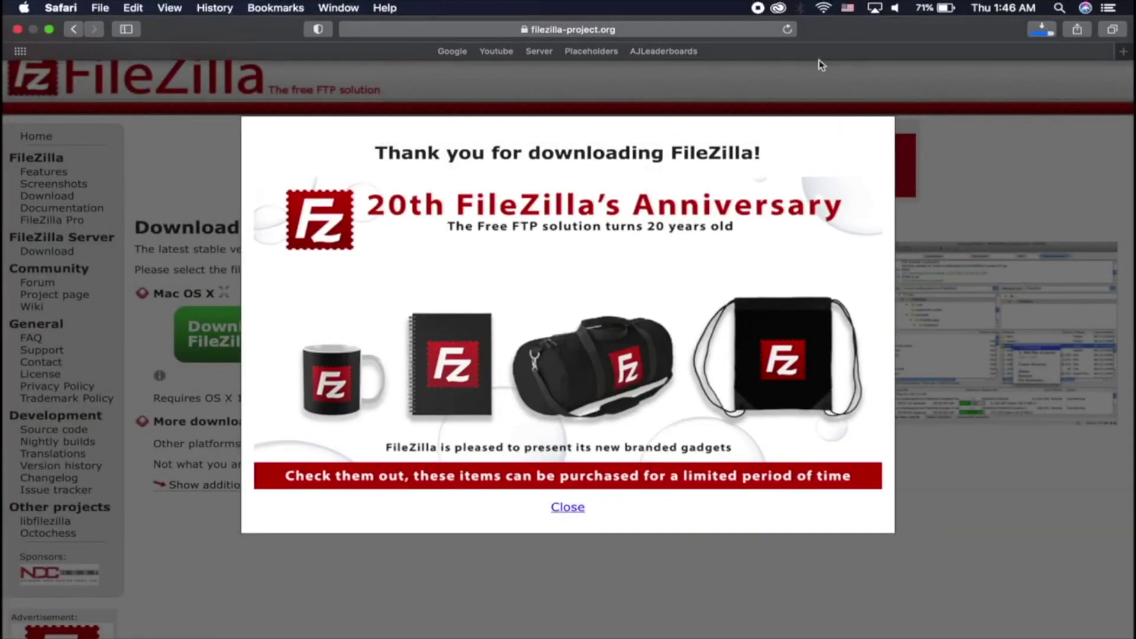
pyautogui.click(1049, 33)
pyautogui.doubleClick(1011, 91)
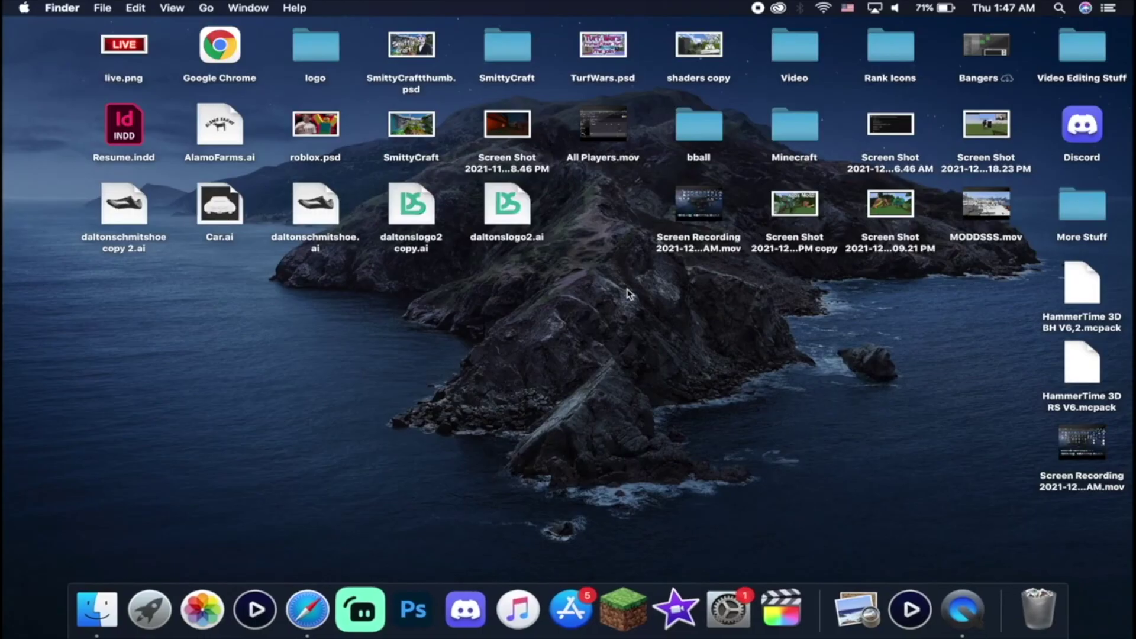
# - Launch the extracted FileZilla, approve the security and network prompts, and close the welcome message
pyautogui.doubleClick(467, 214)
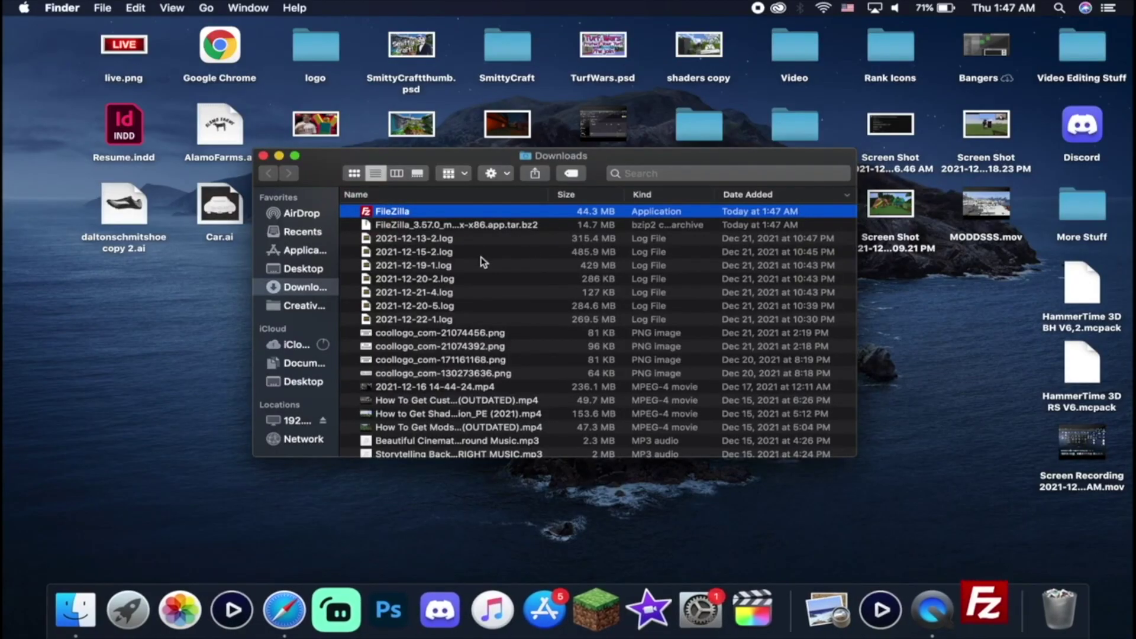
pyautogui.click(710, 229)
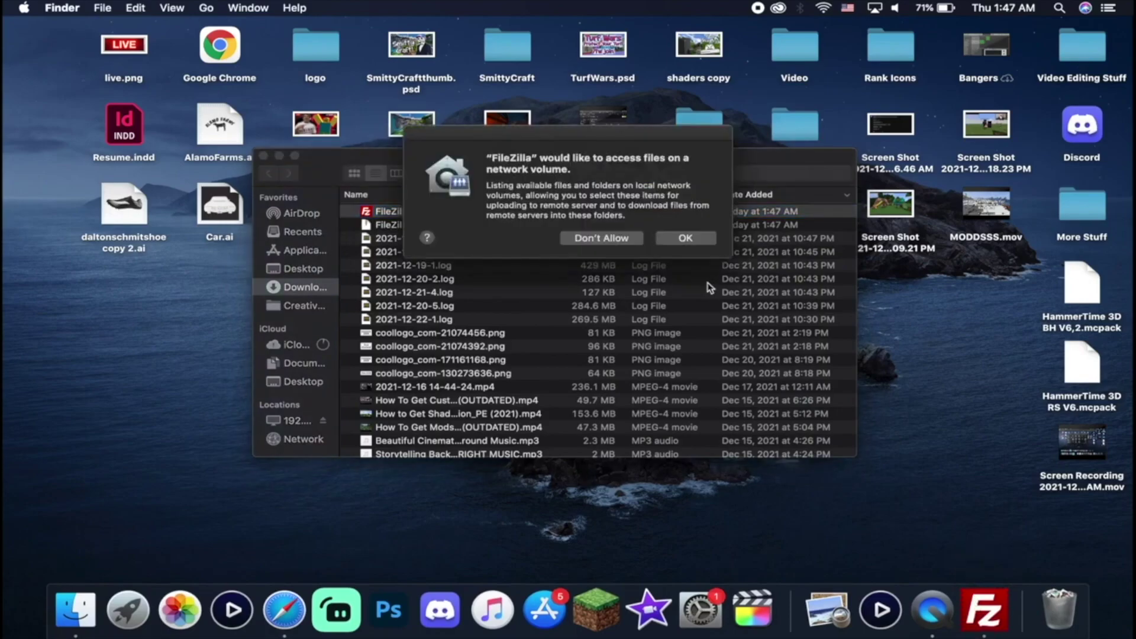
pyautogui.click(686, 240)
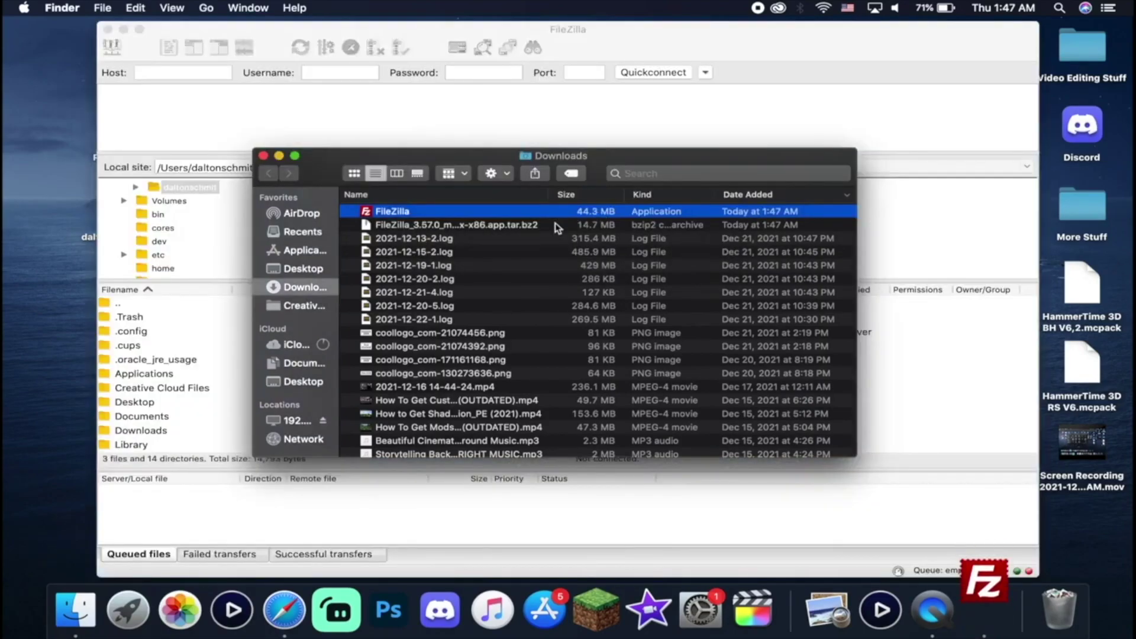
pyautogui.click(264, 157)
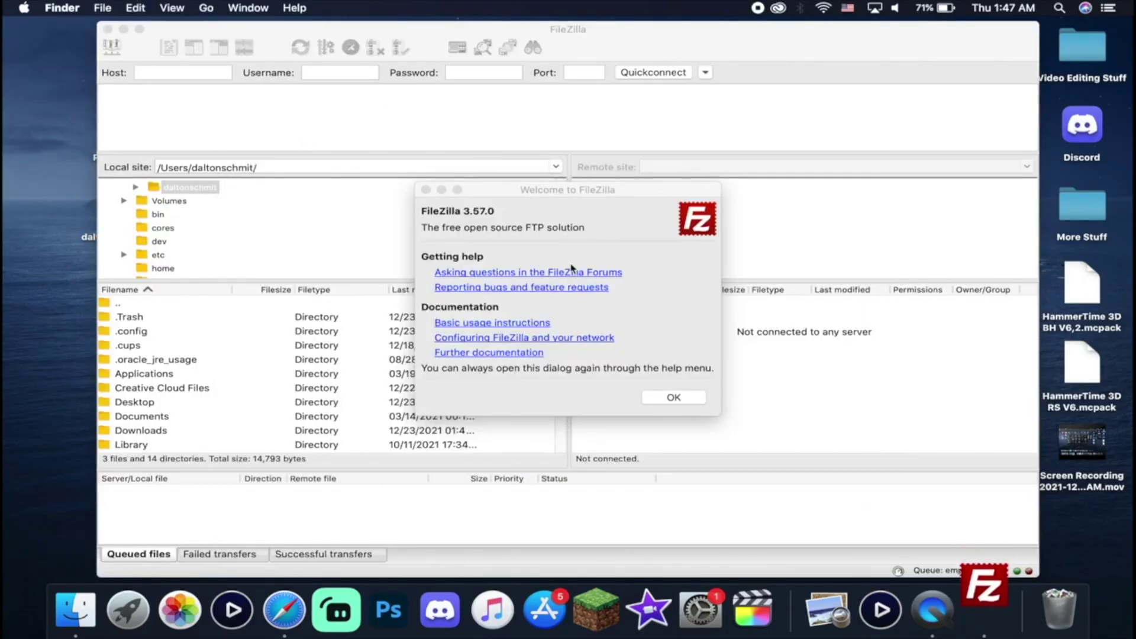
pyautogui.click(426, 190)
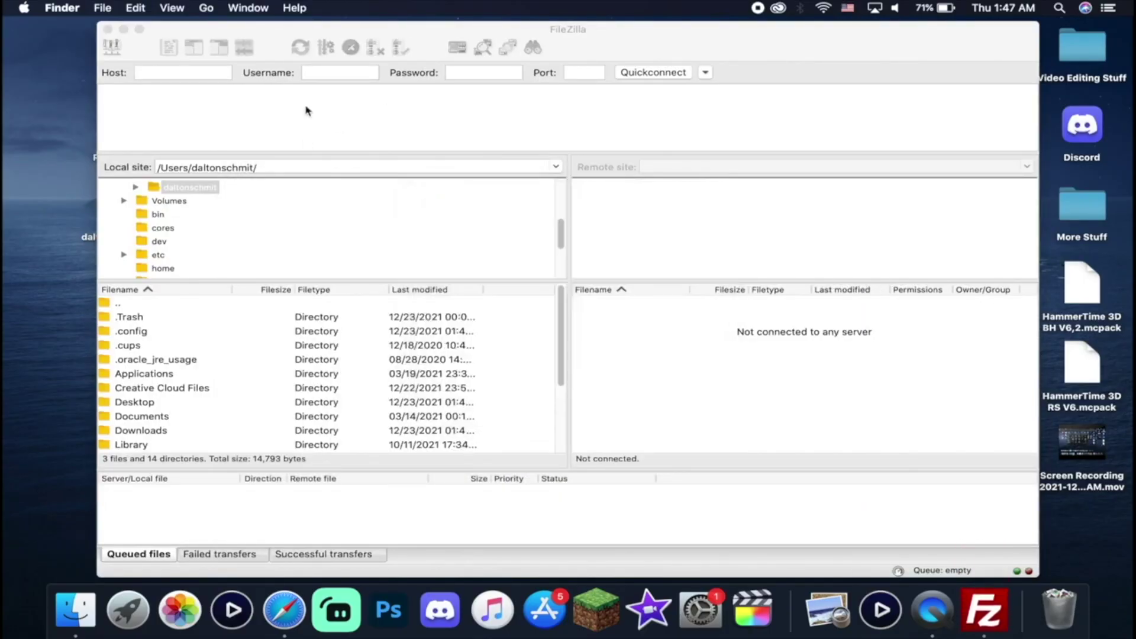
# - Quickconnect FileZilla to host 192.168.1.43 on port 21
pyautogui.click(203, 71)
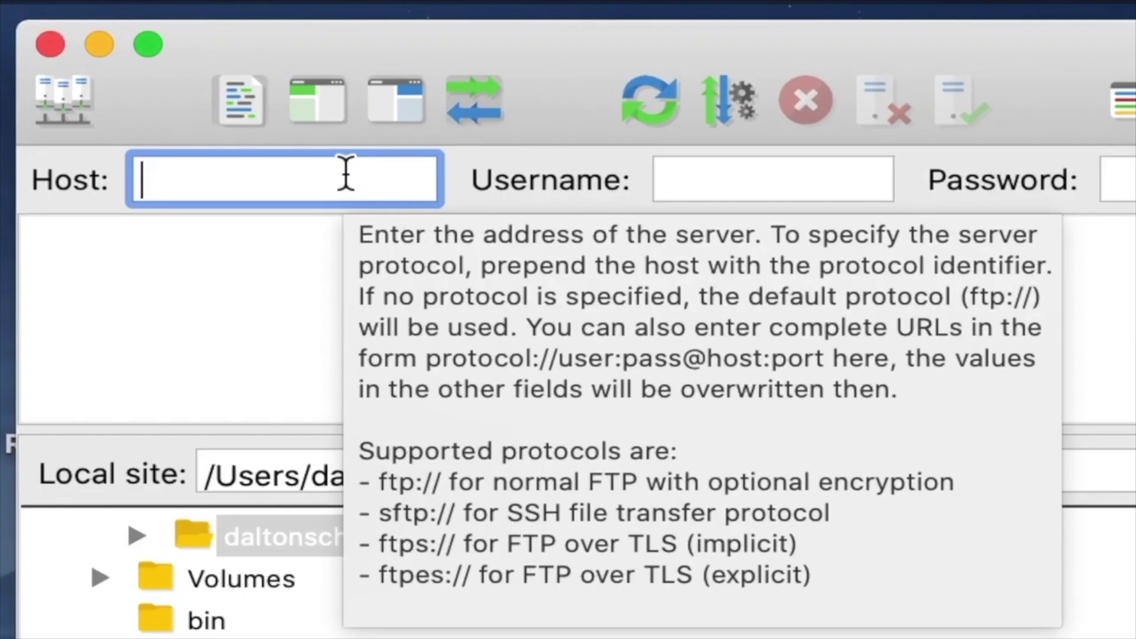
pyautogui.write('192.168.1.43')
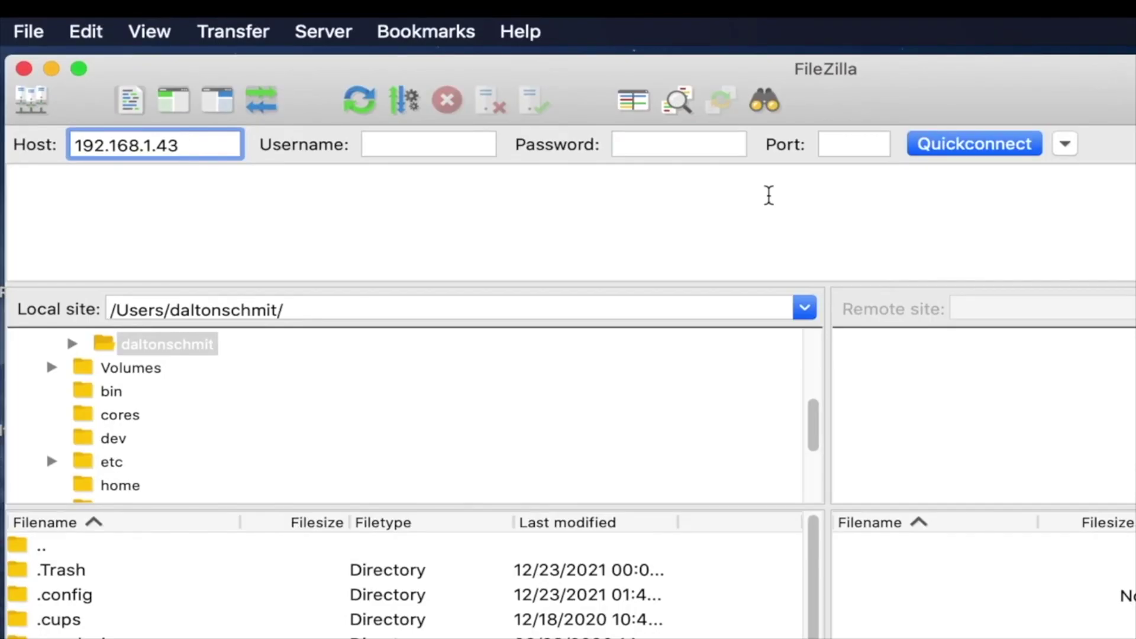
pyautogui.click(854, 144)
pyautogui.write('21')
pyautogui.click(996, 145)
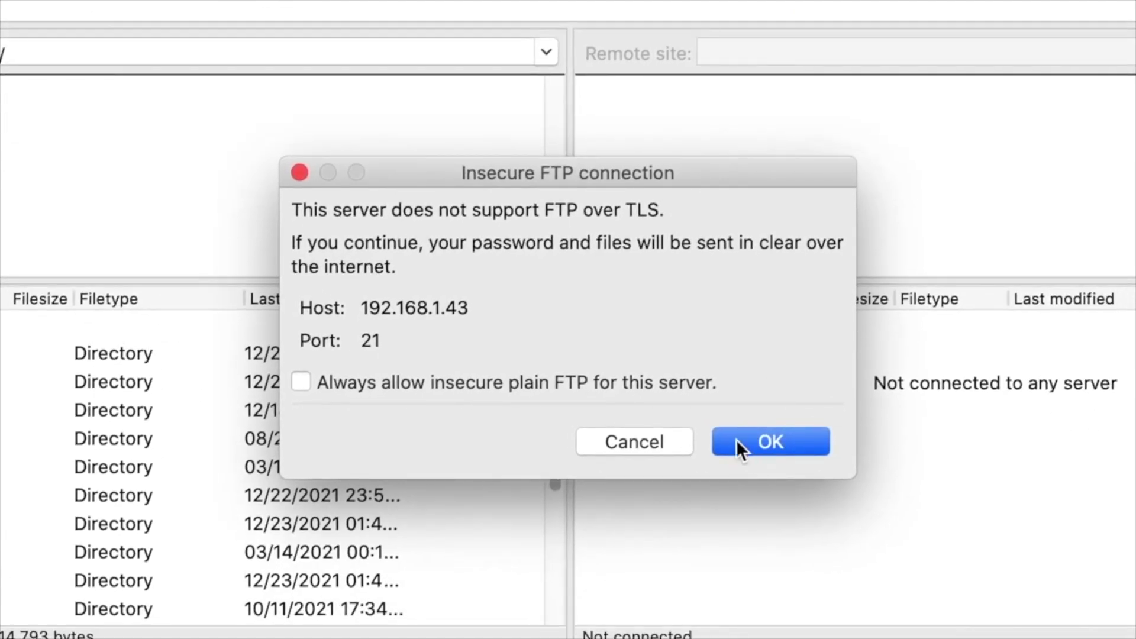
# - Accept the unencrypted FTP connection and upload the Custom-Capes .mcpack into com.mojang/resource_packs
pyautogui.click(741, 442)
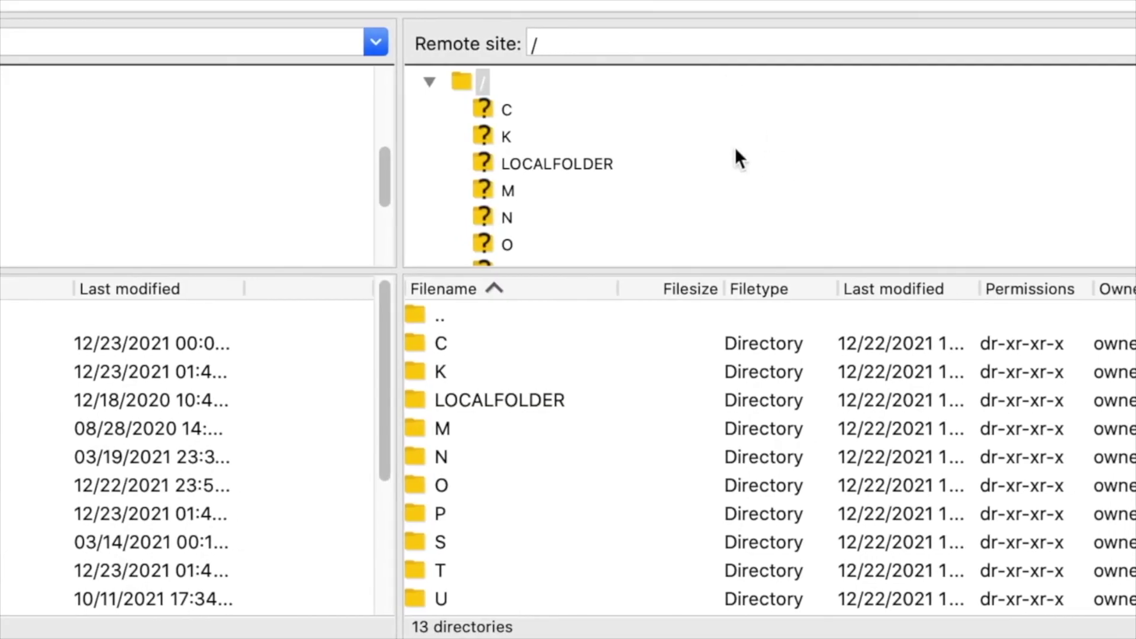
pyautogui.click(627, 163)
pyautogui.scroll(-3, 678, 210)
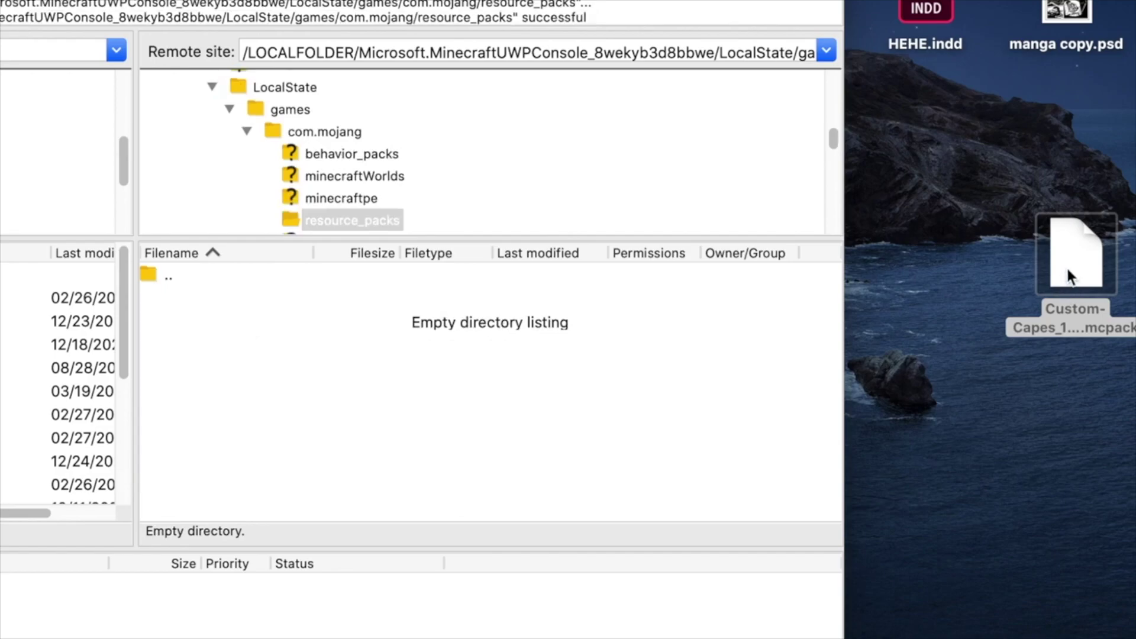
pyautogui.moveTo(1070, 269); pyautogui.dragTo(391, 374)
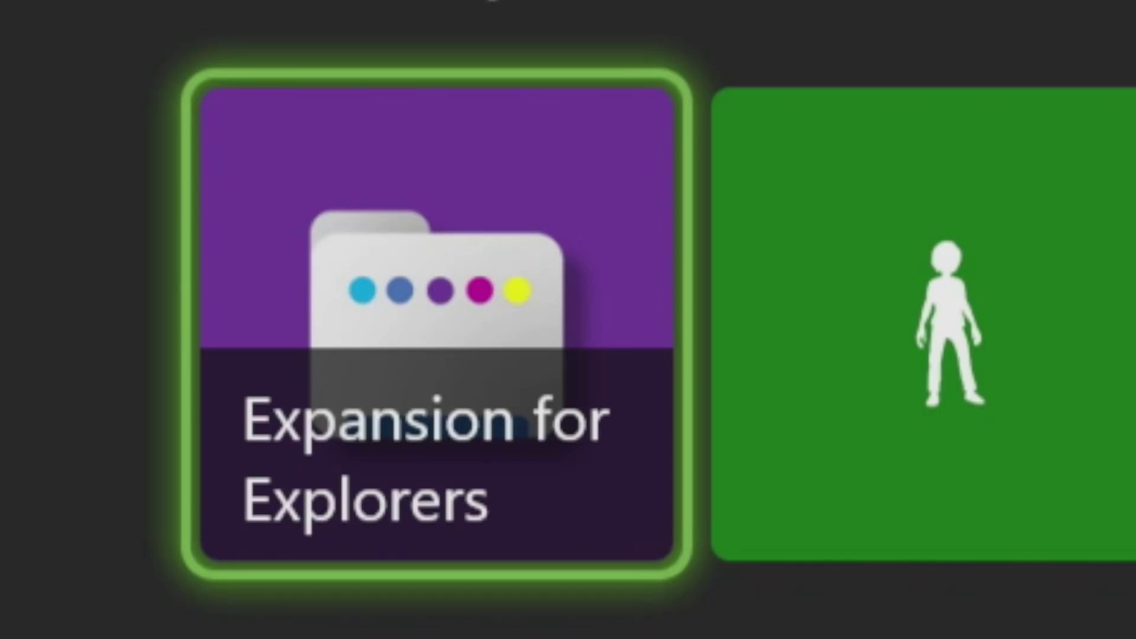
# - Copy Mysticraft RP.mcpack from Downloads in Expansion for Explorers, then open UserMgr0 > Packages
pyautogui.press('Return')
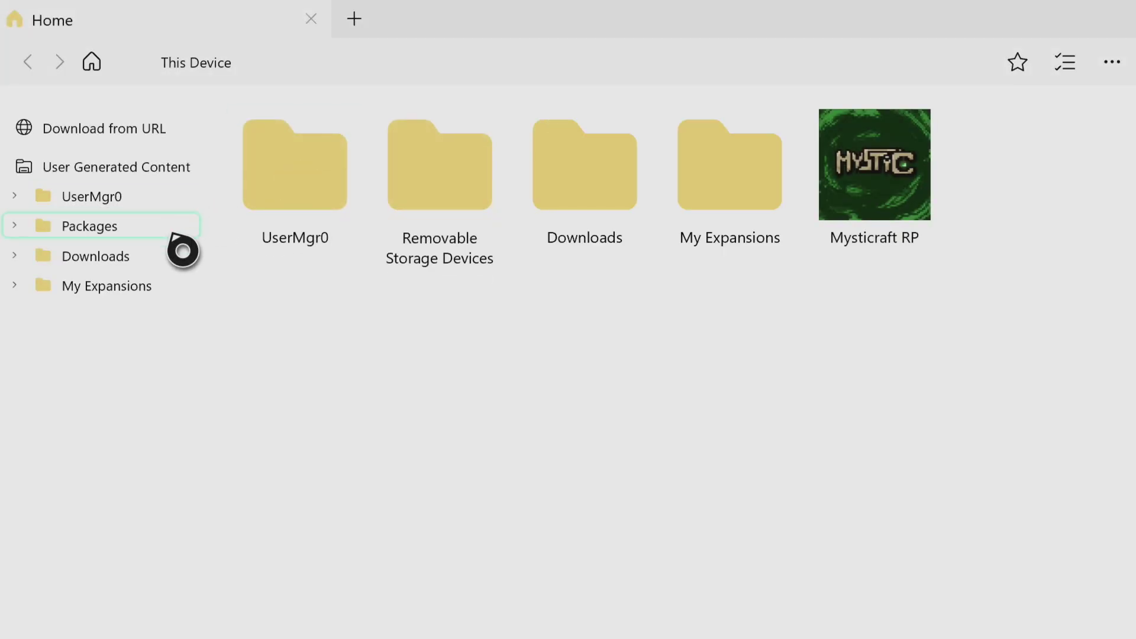
pyautogui.click(566, 175)
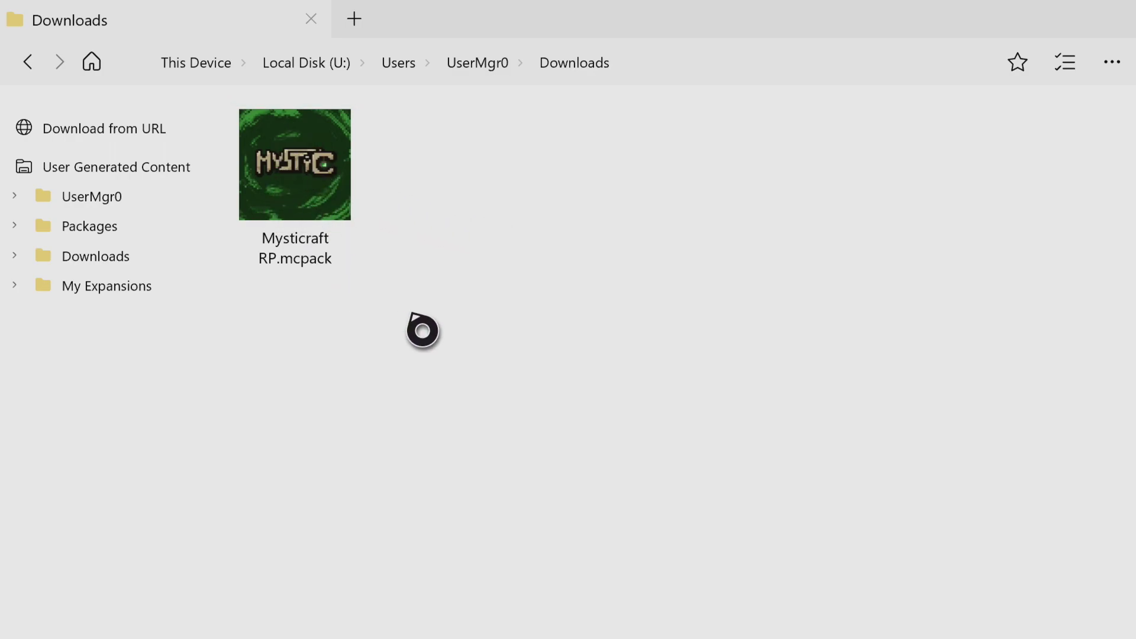
pyautogui.rightClick(350, 208)
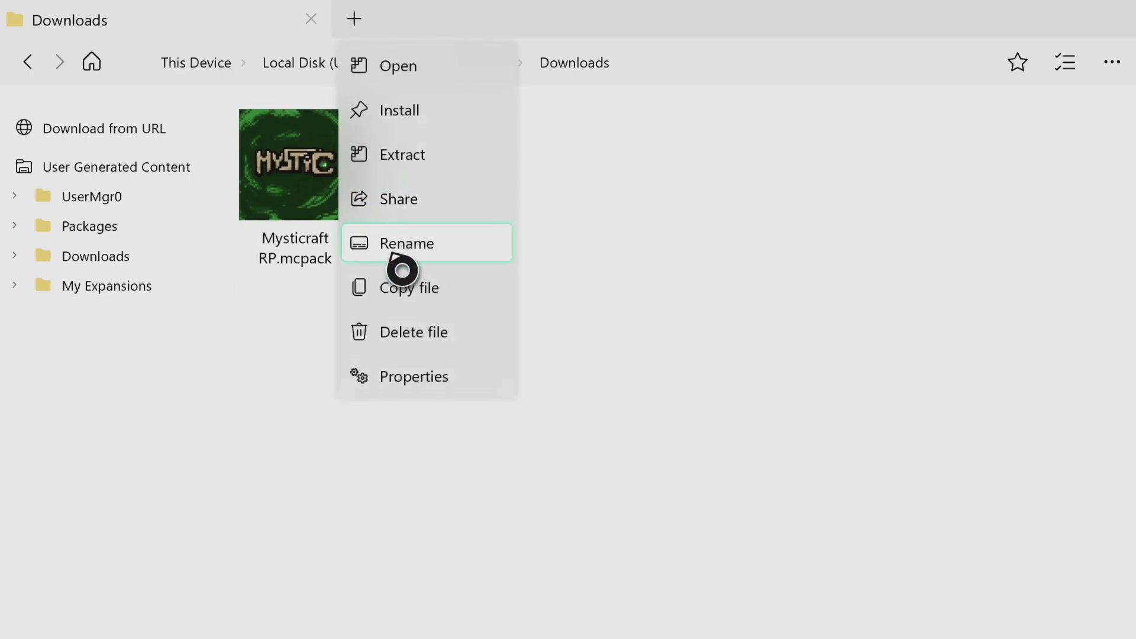
pyautogui.click(469, 300)
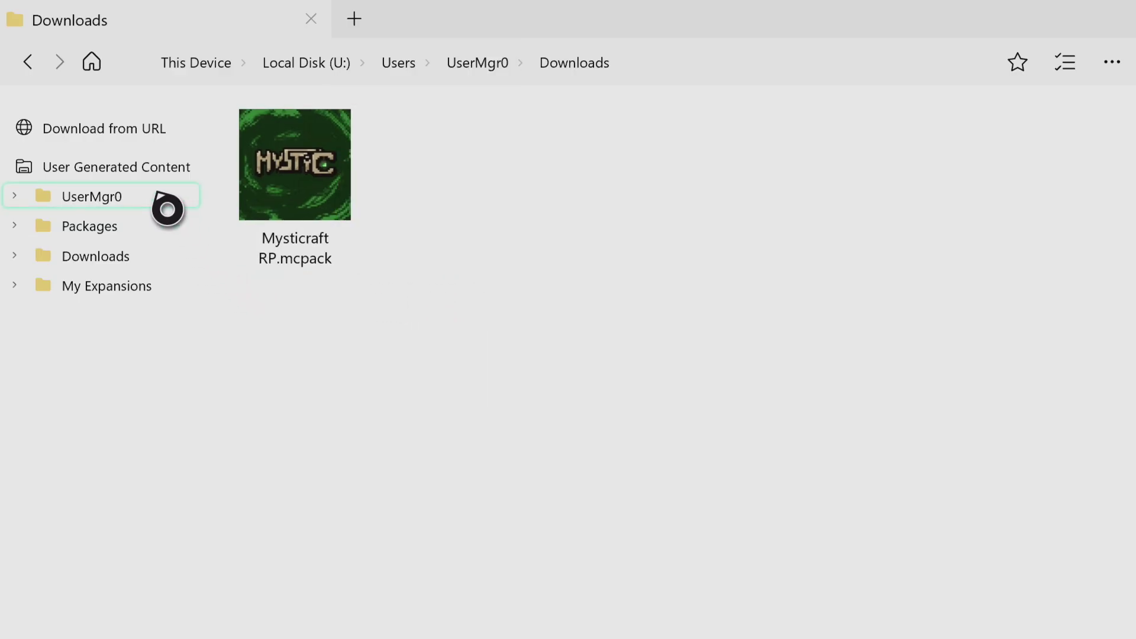
pyautogui.click(168, 208)
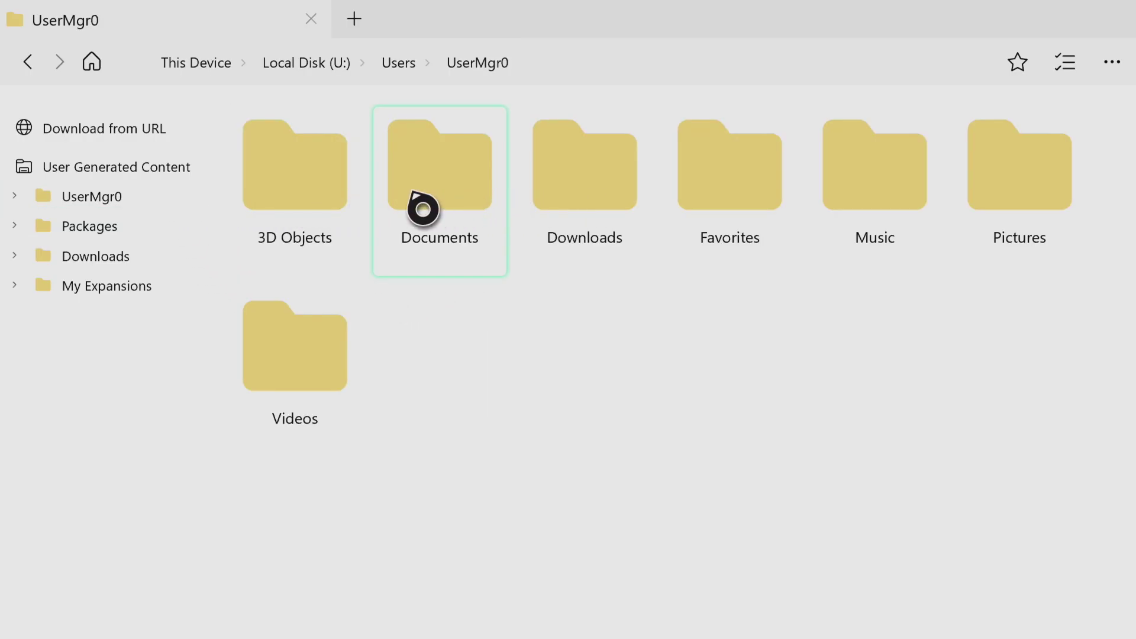
pyautogui.click(131, 234)
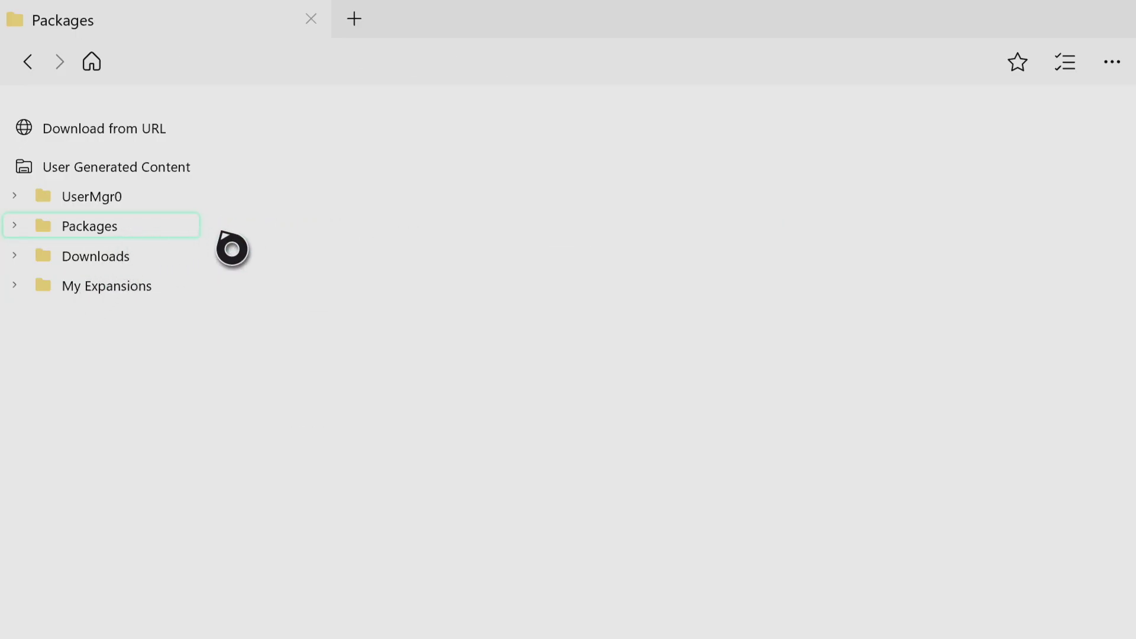